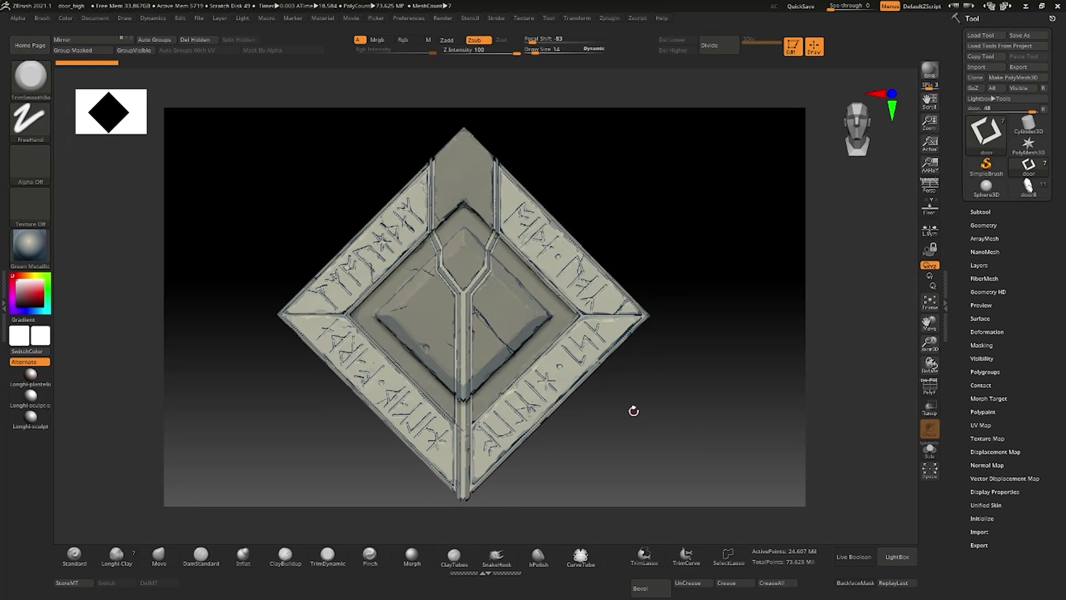
Select Subtool 4 of the rune door model
{"action": "key", "text": "Down"}
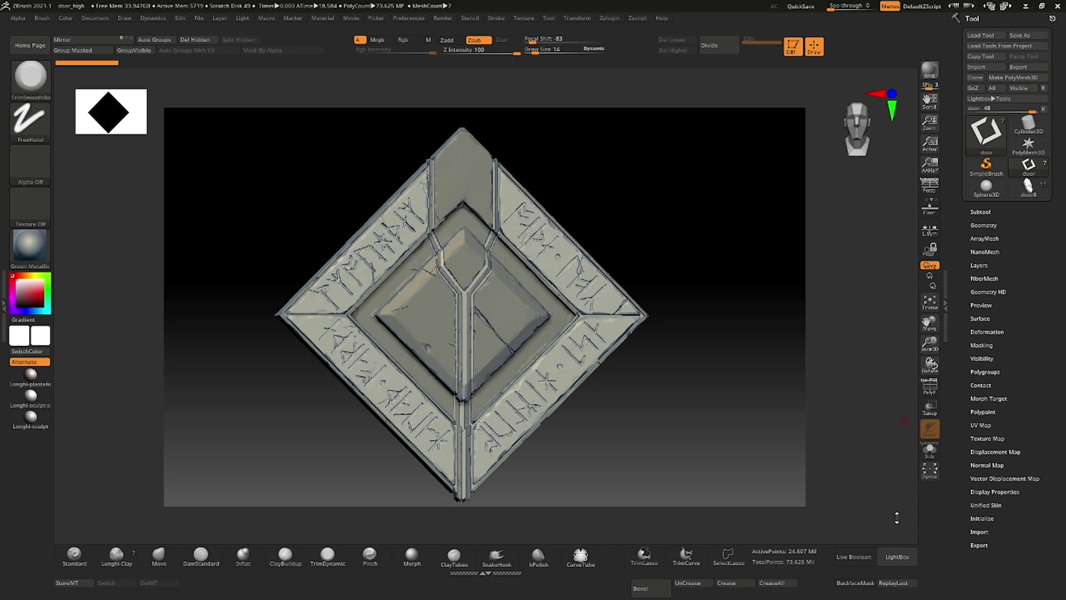
Orbit the rune door to a steep side view to check its depth
{"action": "left_click_drag", "start_coordinate": [672, 418], "coordinate": [642, 414]}
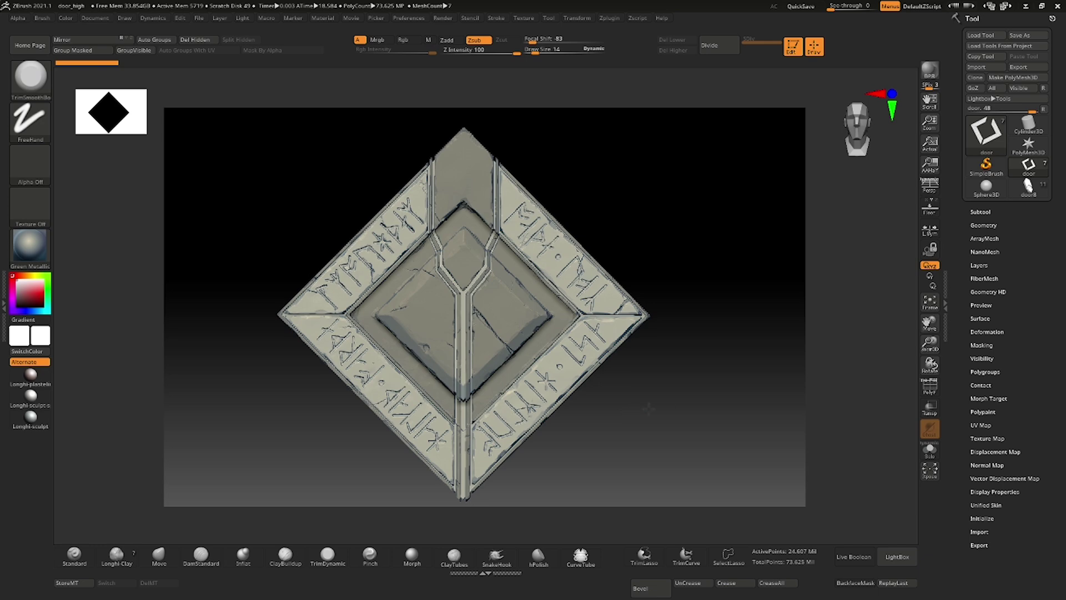
{"action": "left_click_drag", "start_coordinate": [671, 411], "coordinate": [637, 415]}
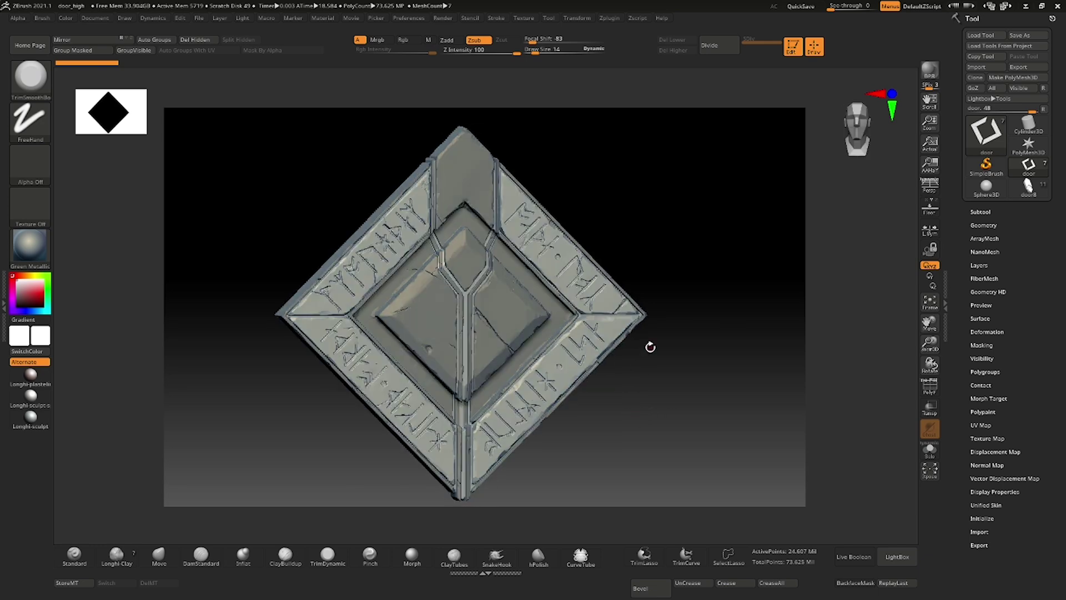
Make the top strip the active subtool and open the LightBox brush library
{"action": "left_click", "coordinate": [460, 159], "text": "alt"}
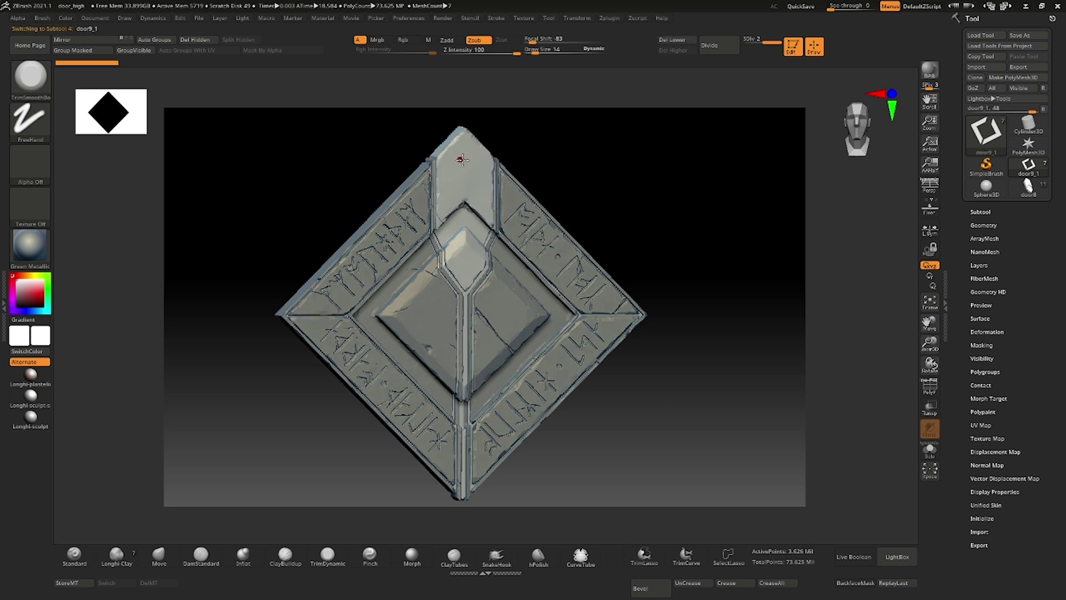
{"action": "mouse_move", "coordinate": [623, 205]}
{"action": "left_mouse_down"}
{"action": "mouse_move", "coordinate": [586, 200]}
{"action": "mouse_move", "coordinate": [626, 216]}
{"action": "left_mouse_up"}
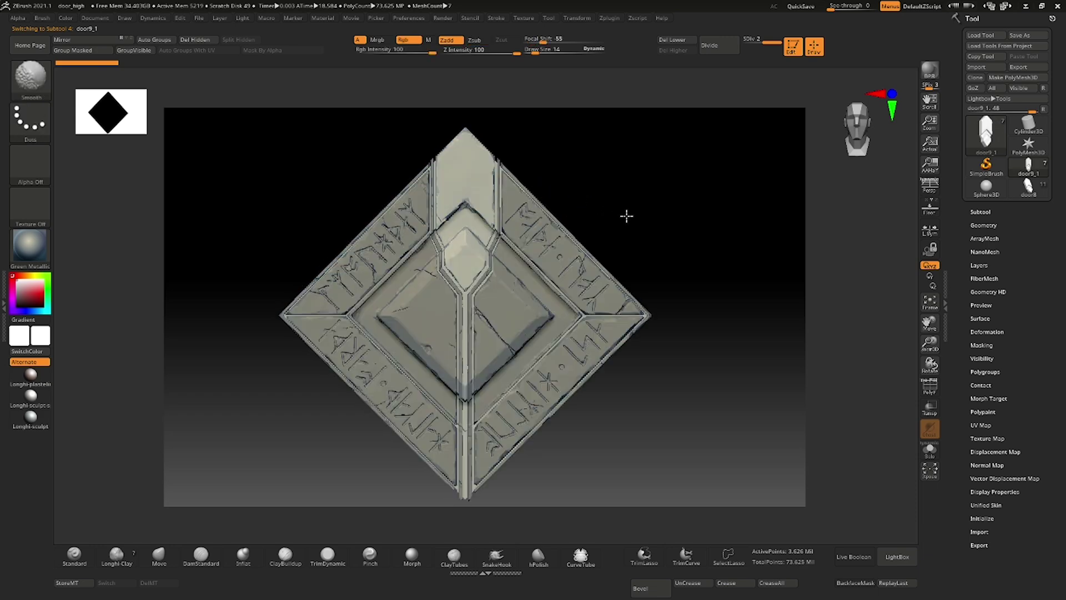
{"action": "left_click", "coordinate": [37, 92]}
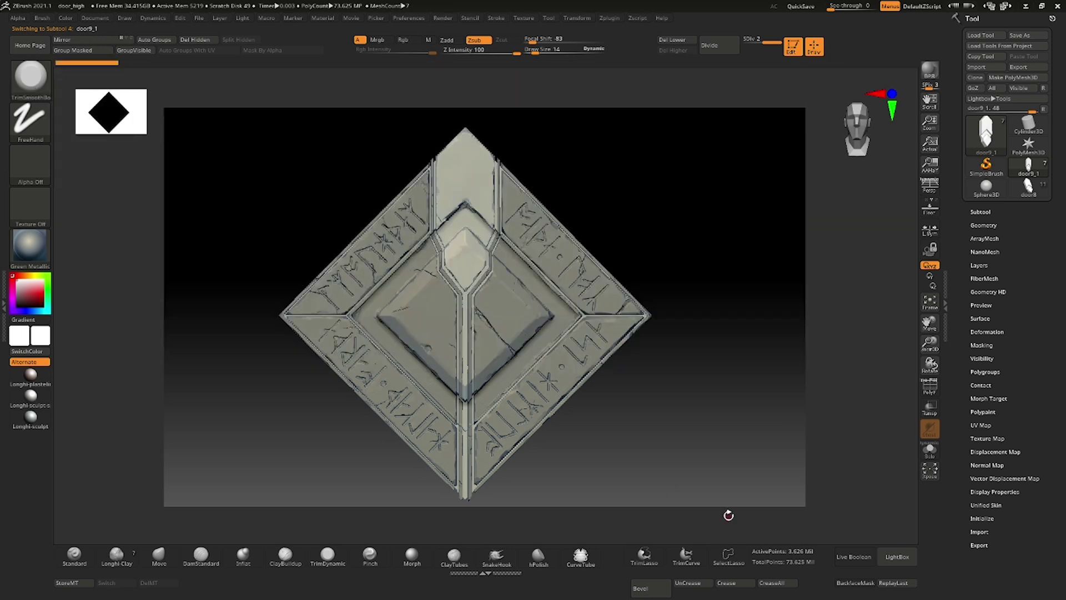
{"action": "left_click", "coordinate": [893, 557]}
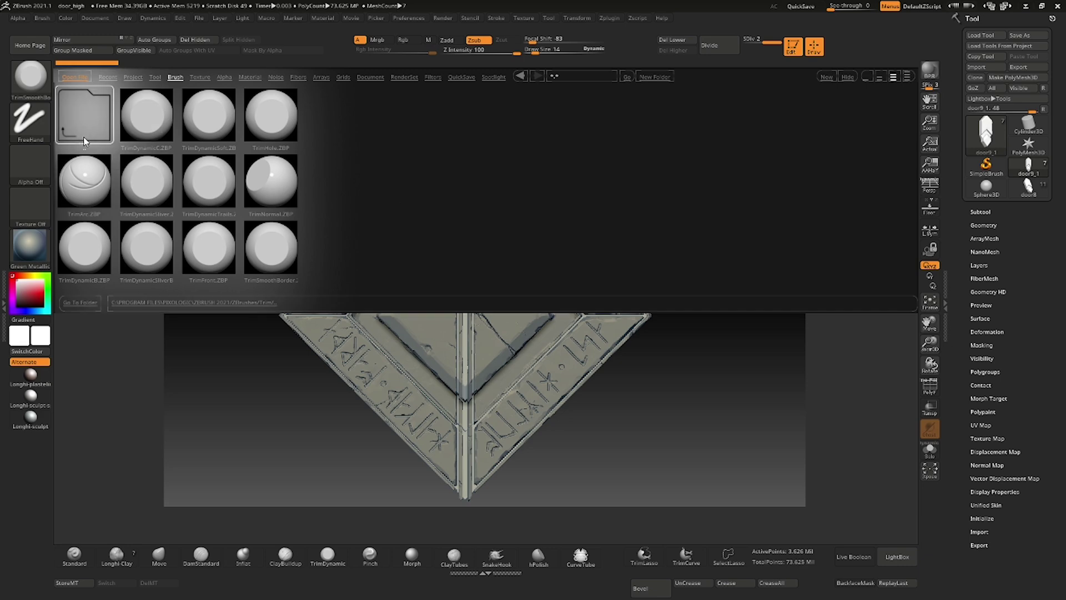
Go up to the LightBox Brush root and open the Planar folder
{"action": "left_click", "coordinate": [175, 78]}
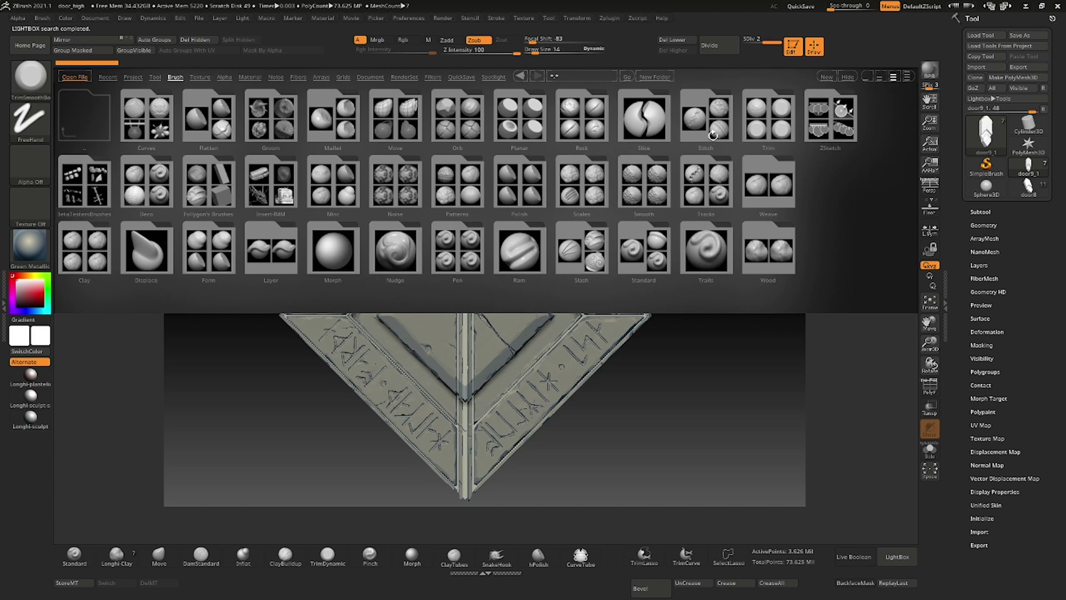
{"action": "left_click", "coordinate": [520, 133]}
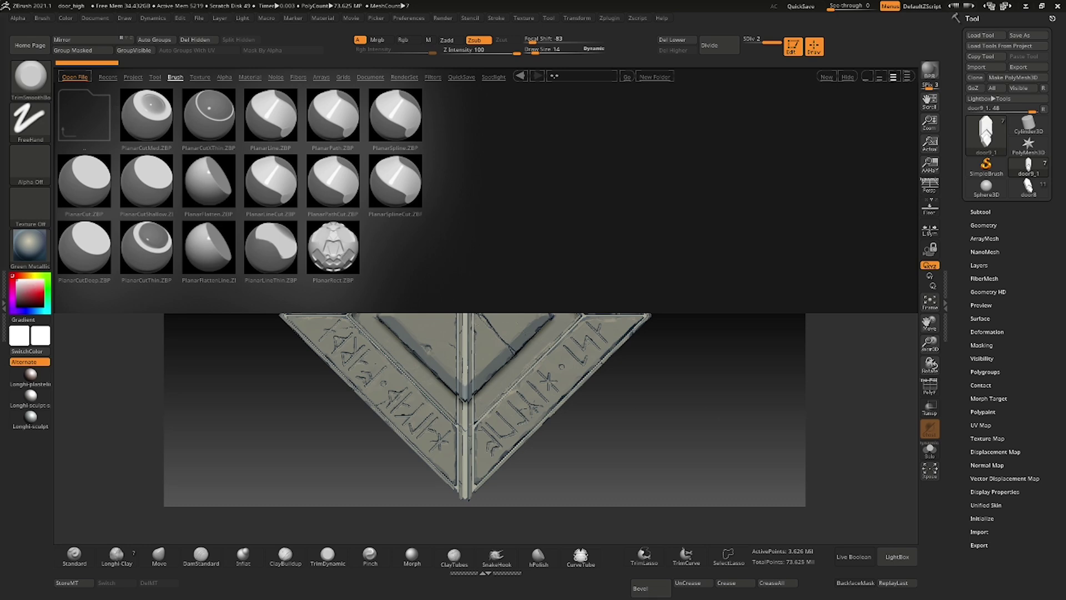
Load PlanarRect, zoom in on the chevron and flatten its apex
{"action": "double_click", "coordinate": [310, 242]}
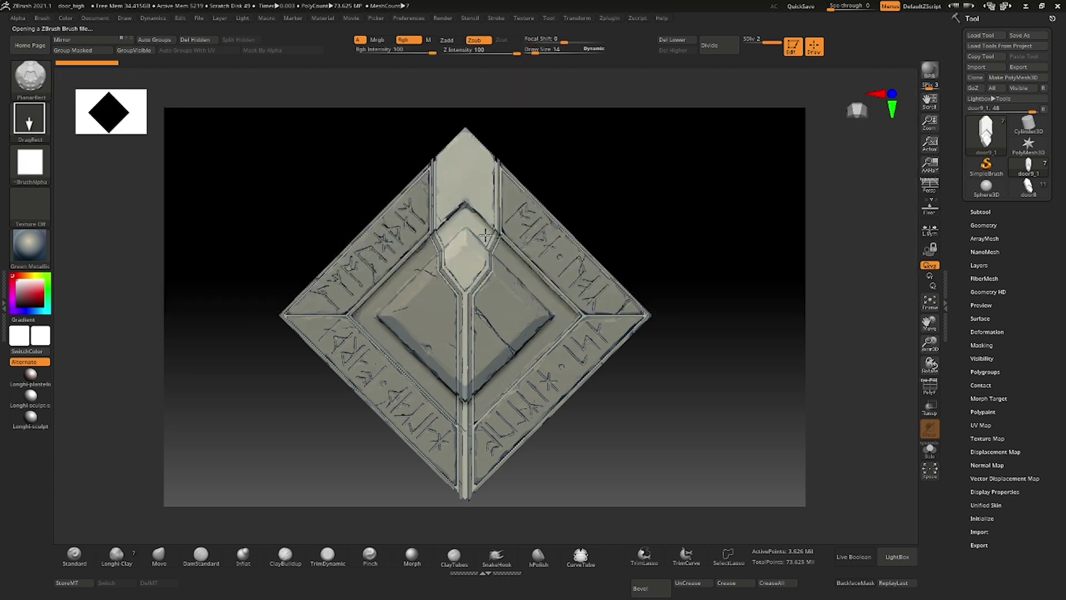
{"action": "mouse_move", "coordinate": [488, 251]}
{"action": "right_mouse_down", "text": "ctrl"}
{"action": "mouse_move", "coordinate": [471, 150]}
{"action": "mouse_move", "coordinate": [516, 228]}
{"action": "mouse_move", "coordinate": [565, 250]}
{"action": "right_mouse_up", "text": "ctrl"}
{"action": "key", "text": "shift"}
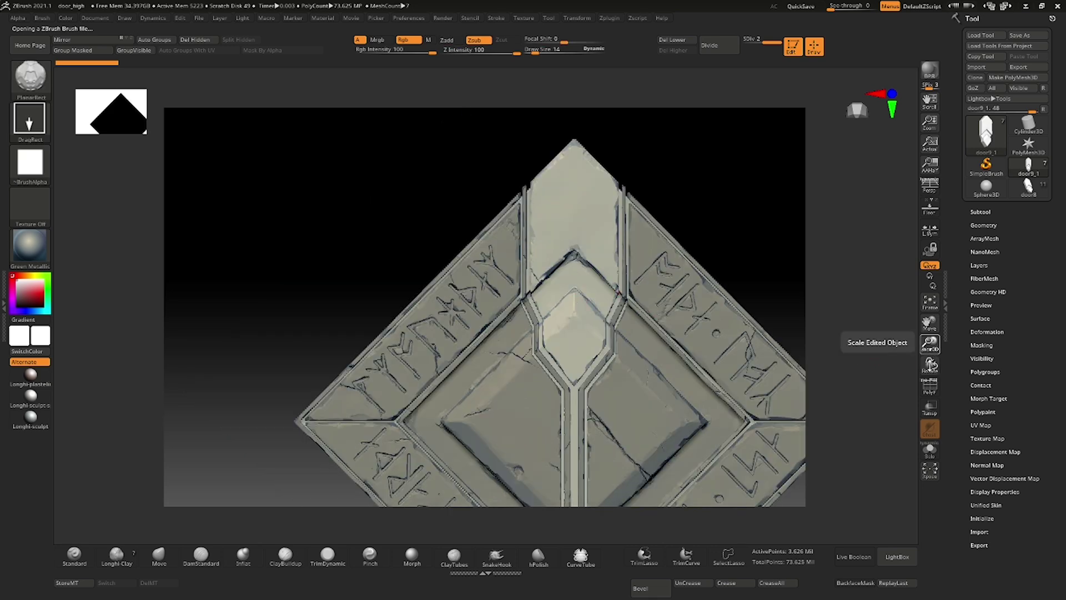
{"action": "left_click_drag", "start_coordinate": [930, 344], "coordinate": [933, 426]}
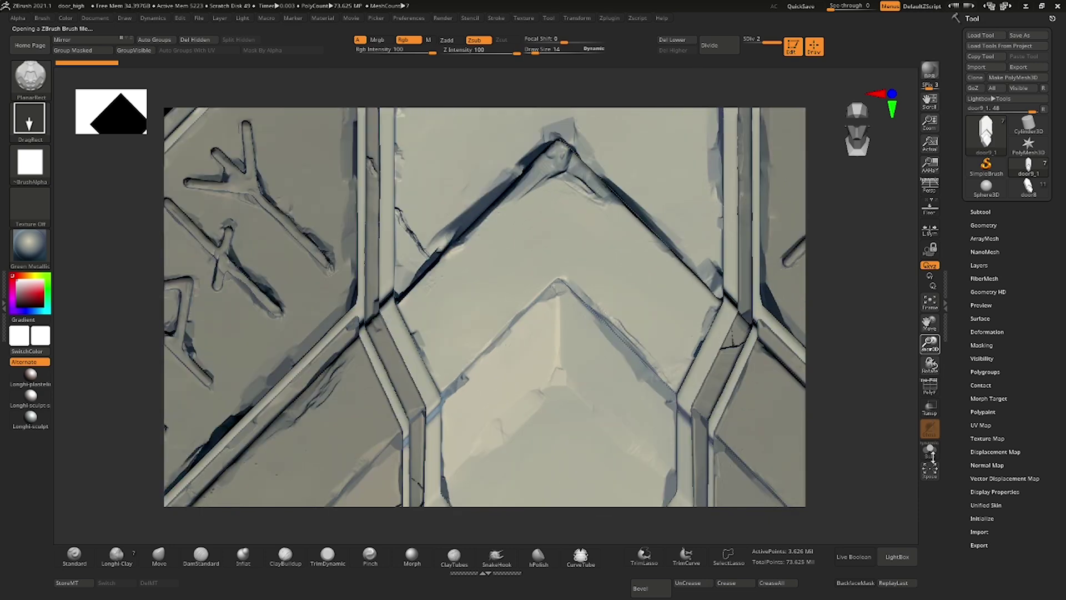
{"action": "left_click_drag", "start_coordinate": [933, 465], "coordinate": [933, 478]}
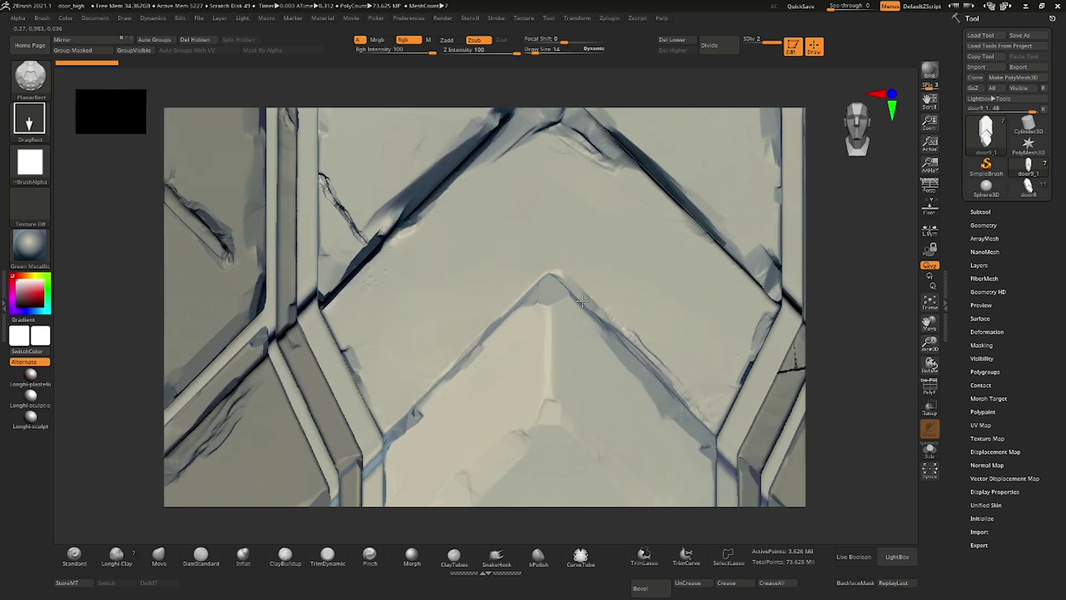
{"action": "left_click_drag", "start_coordinate": [544, 292], "coordinate": [547, 289]}
Switch to the TrimSmoothBorder brush and smooth the vertical crease below the chevron
{"action": "key", "text": "ctrl"}
{"action": "key", "text": "b"}
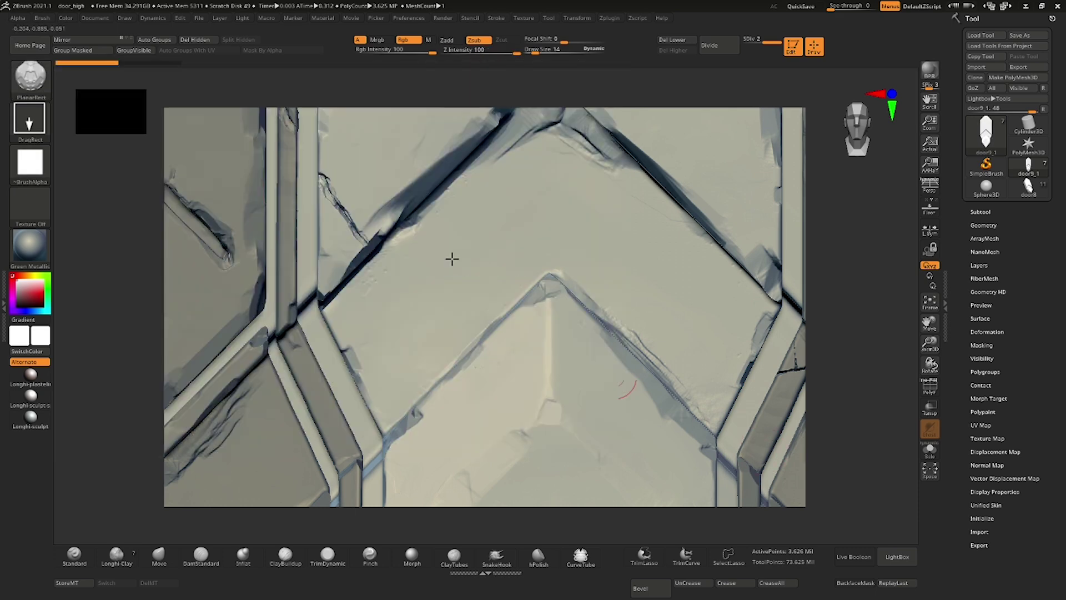
{"action": "key", "text": "b"}
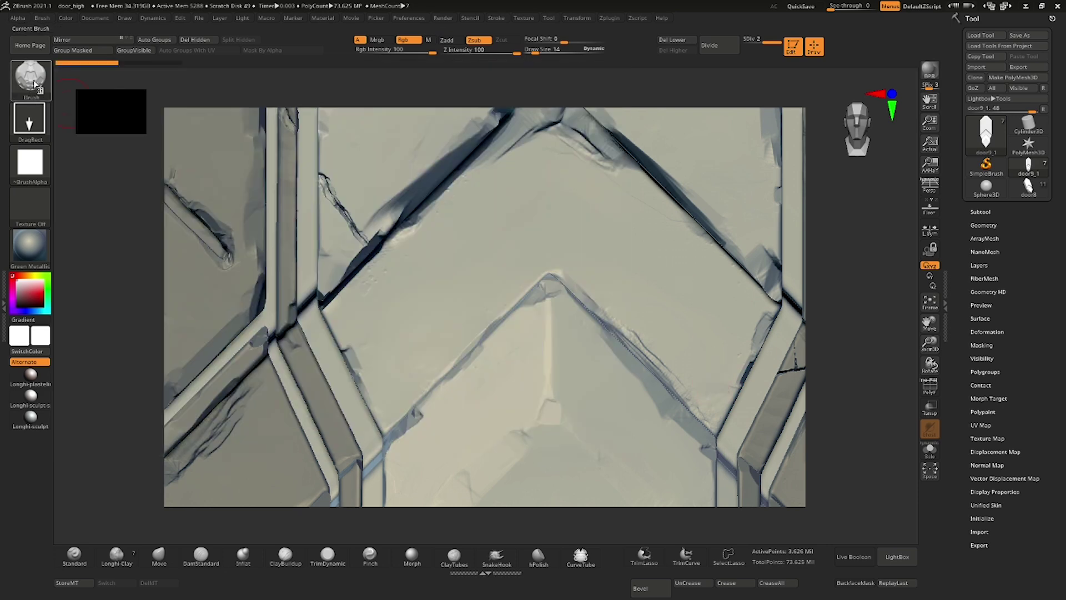
{"action": "key", "text": "b"}
{"action": "left_click", "coordinate": [214, 411]}
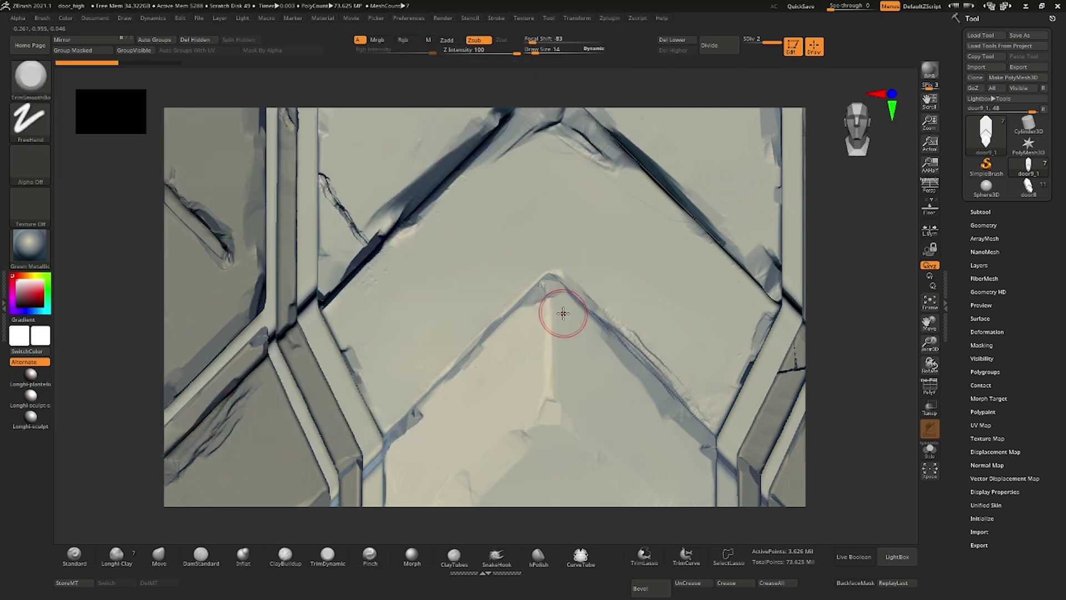
{"action": "mouse_move", "coordinate": [551, 323]}
{"action": "left_mouse_down"}
{"action": "mouse_move", "coordinate": [548, 360]}
{"action": "mouse_move", "coordinate": [550, 330]}
{"action": "mouse_move", "coordinate": [561, 383]}
{"action": "mouse_move", "coordinate": [557, 372]}
{"action": "mouse_move", "coordinate": [550, 397]}
{"action": "mouse_move", "coordinate": [551, 369]}
{"action": "mouse_move", "coordinate": [539, 427]}
{"action": "mouse_move", "coordinate": [561, 416]}
{"action": "mouse_move", "coordinate": [575, 437]}
{"action": "mouse_move", "coordinate": [548, 408]}
{"action": "mouse_move", "coordinate": [543, 425]}
{"action": "mouse_move", "coordinate": [540, 412]}
{"action": "mouse_move", "coordinate": [521, 431]}
{"action": "mouse_move", "coordinate": [537, 419]}
{"action": "mouse_move", "coordinate": [529, 373]}
{"action": "mouse_move", "coordinate": [517, 401]}
{"action": "mouse_move", "coordinate": [563, 353]}
{"action": "mouse_move", "coordinate": [585, 393]}
{"action": "mouse_move", "coordinate": [584, 365]}
{"action": "left_mouse_up"}
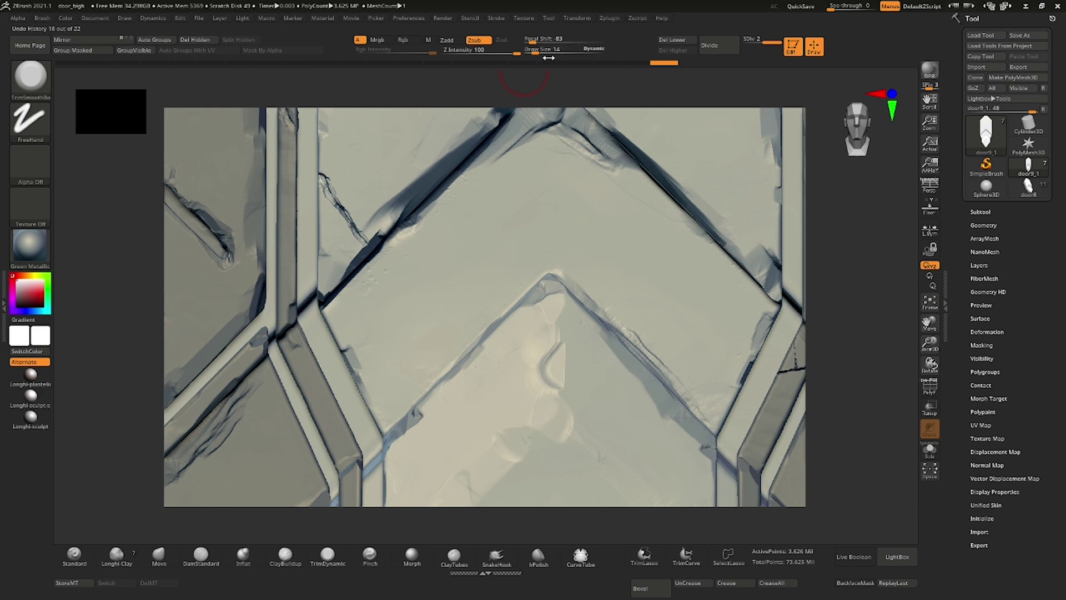
{"action": "left_click_drag", "start_coordinate": [630, 353], "coordinate": [646, 368], "text": "shift"}
Give the brush the square BrushAlpha and smooth the crease down to the right
{"action": "left_click", "coordinate": [30, 164]}
{"action": "left_click", "coordinate": [261, 172]}
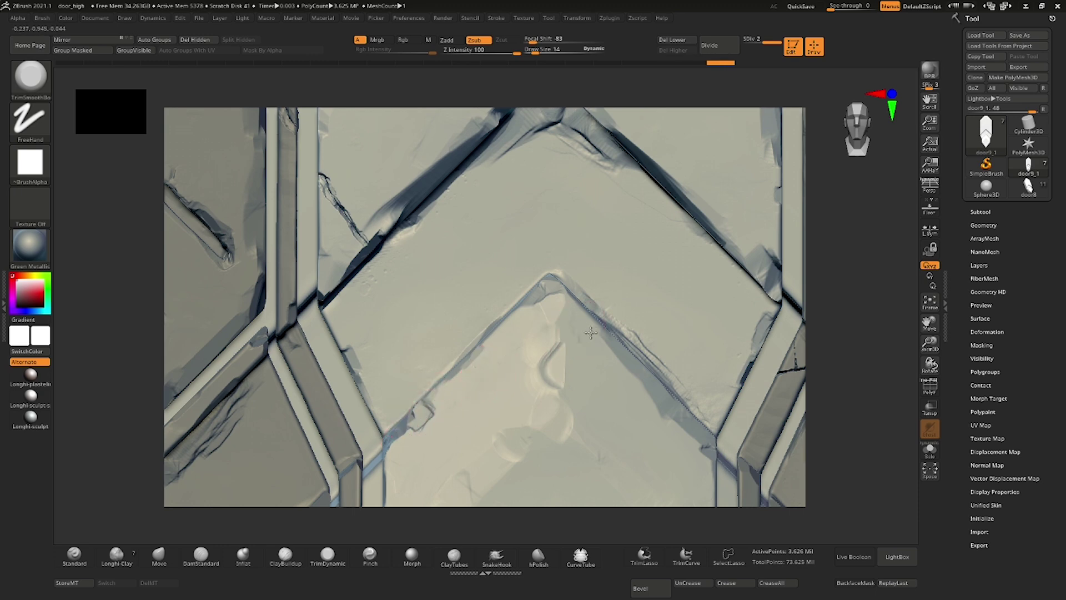
{"action": "left_click_drag", "start_coordinate": [591, 332], "coordinate": [648, 381]}
{"action": "left_click_drag", "start_coordinate": [550, 311], "coordinate": [592, 349]}
{"action": "key", "text": "shift"}
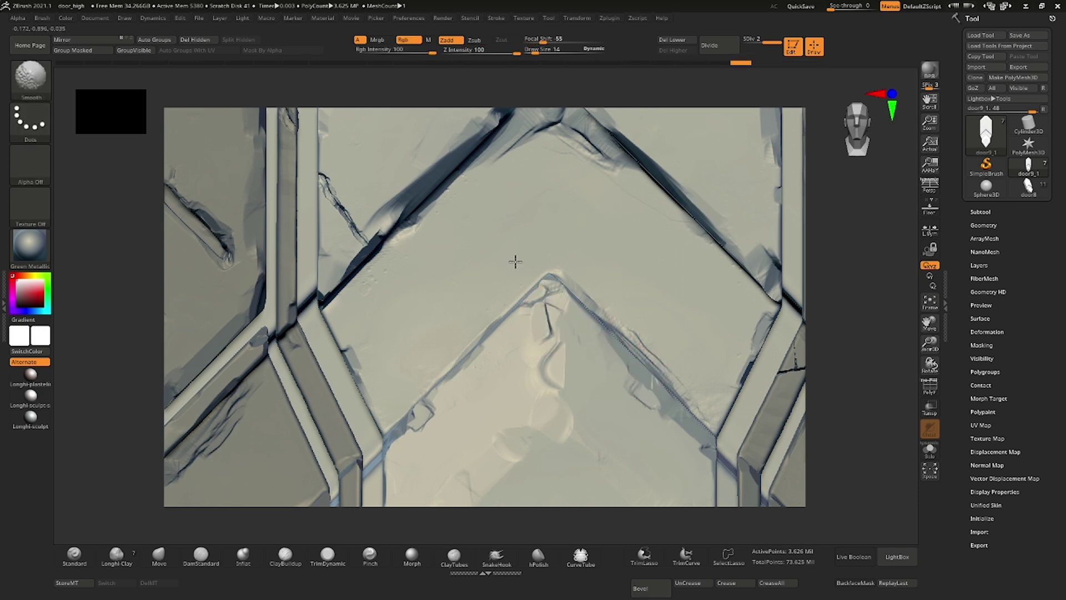
Frame the door, rotate it to a tilted angle and zoom in on its centre
{"action": "key", "text": "f"}
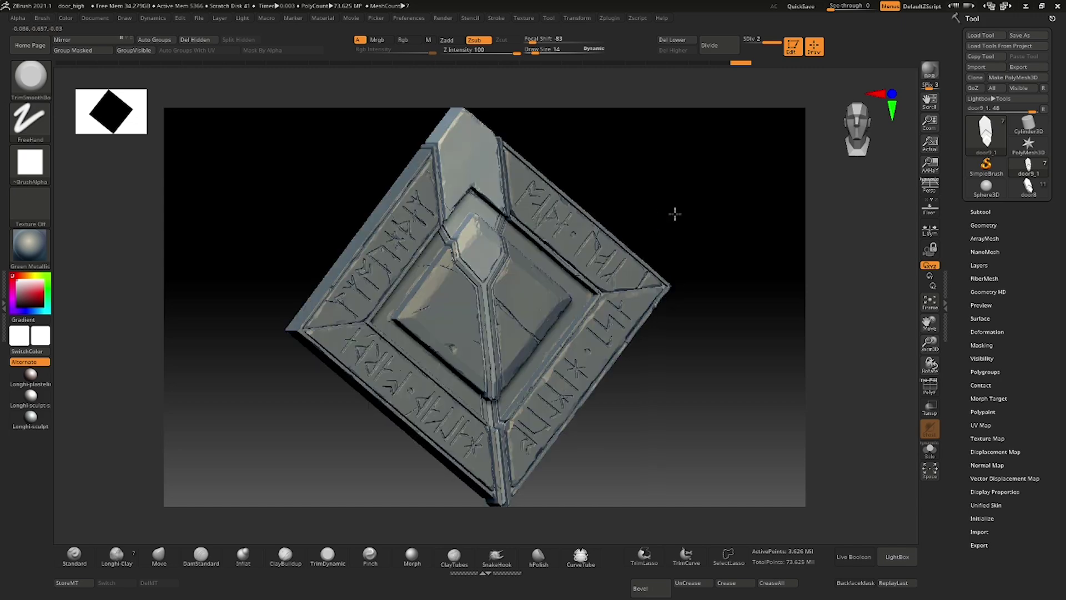
{"action": "left_click_drag", "start_coordinate": [675, 214], "coordinate": [664, 217]}
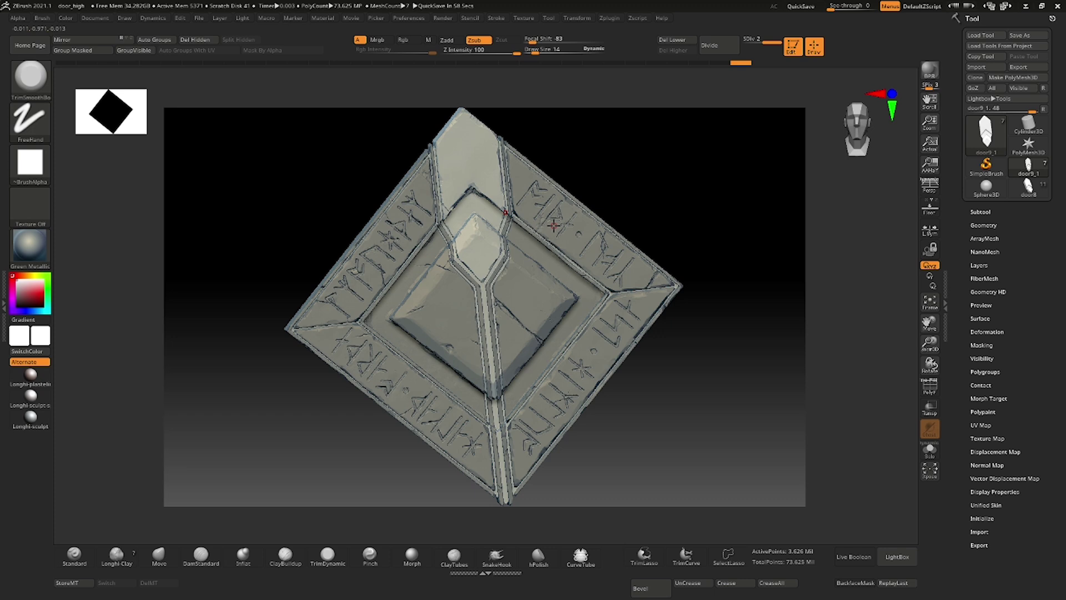
{"action": "mouse_move", "coordinate": [642, 147]}
{"action": "left_mouse_down"}
{"action": "mouse_move", "coordinate": [645, 136]}
{"action": "mouse_move", "coordinate": [631, 167]}
{"action": "mouse_move", "coordinate": [626, 155]}
{"action": "left_mouse_up"}
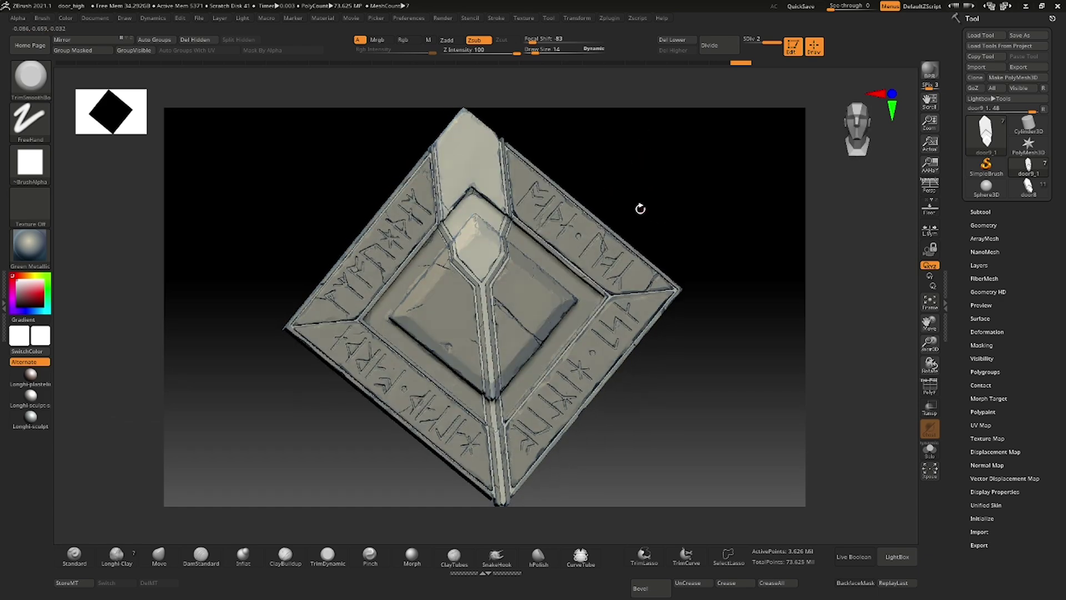
{"action": "mouse_move", "coordinate": [640, 209]}
{"action": "left_mouse_down"}
{"action": "mouse_move", "coordinate": [640, 198]}
{"action": "mouse_move", "coordinate": [651, 212]}
{"action": "mouse_move", "coordinate": [644, 220]}
{"action": "mouse_move", "coordinate": [655, 218]}
{"action": "mouse_move", "coordinate": [631, 219]}
{"action": "mouse_move", "coordinate": [652, 222]}
{"action": "mouse_move", "coordinate": [644, 218]}
{"action": "left_mouse_up"}
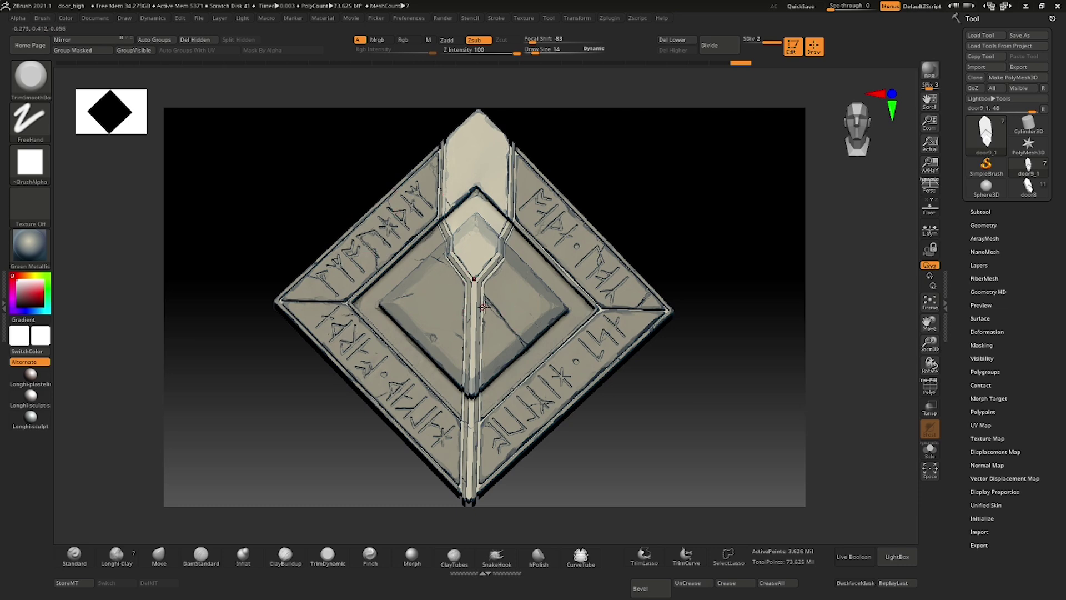
{"action": "key", "text": "ctrl"}
{"action": "right_click_drag", "start_coordinate": [537, 326], "coordinate": [626, 356], "text": "ctrl"}
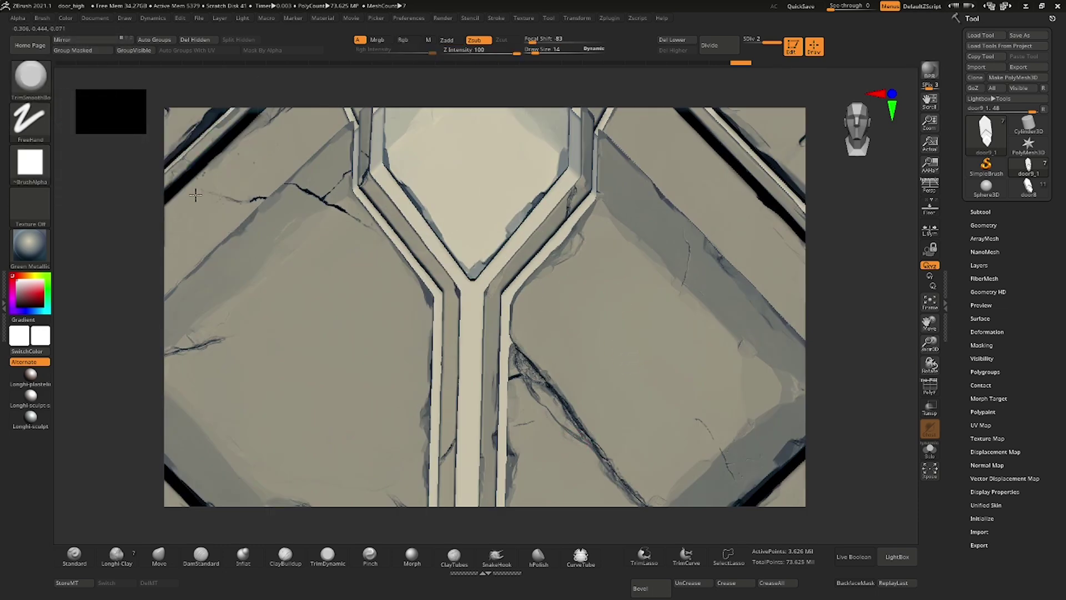
Open and close the brush list, then refit the door and turn it edge-on and back
{"action": "left_click", "coordinate": [29, 80]}
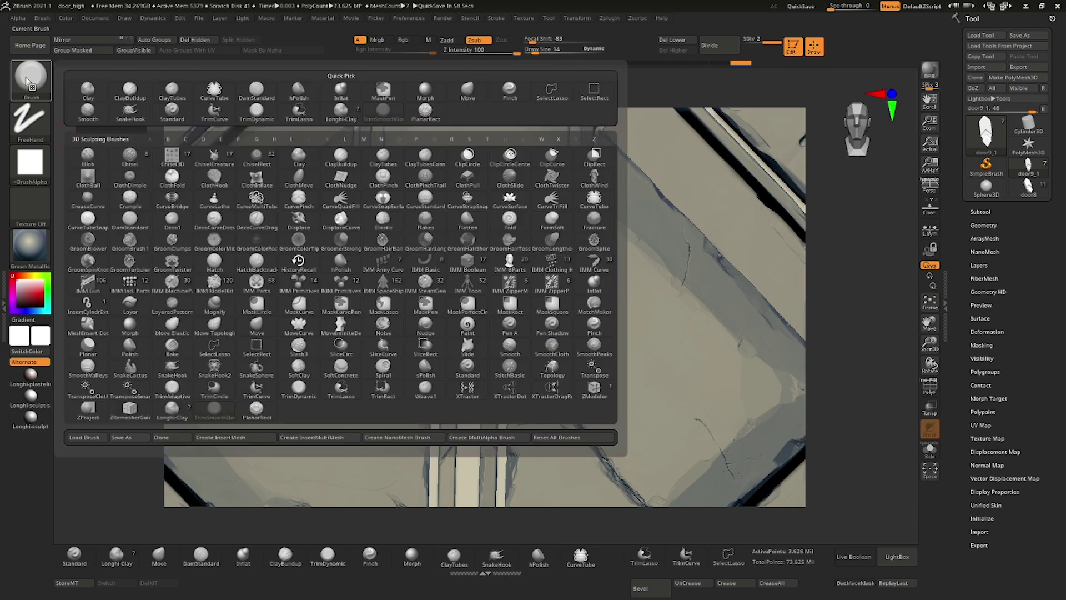
{"action": "left_click", "coordinate": [27, 81]}
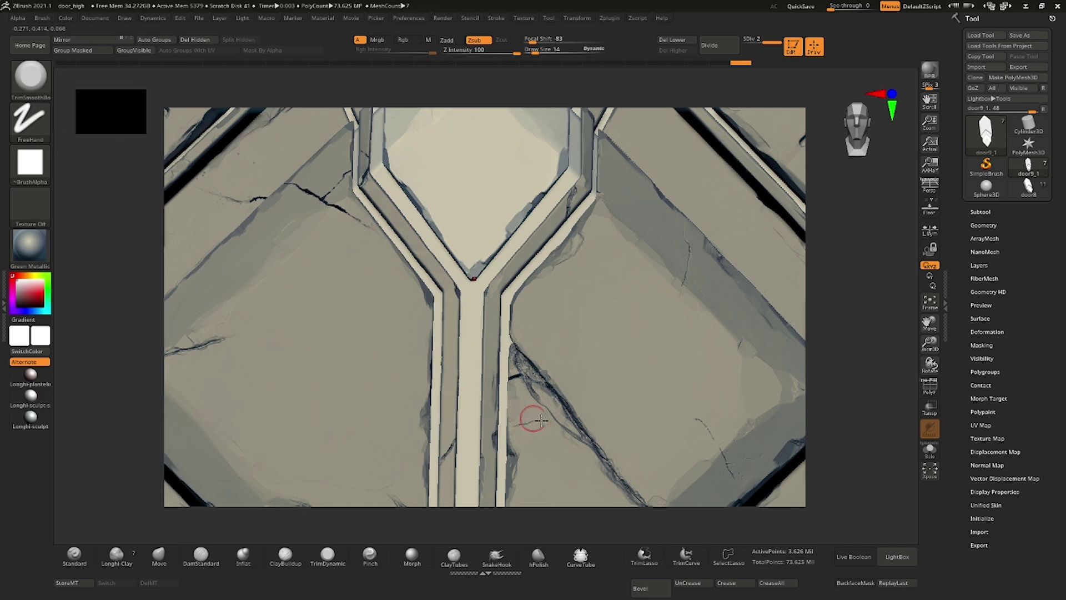
{"action": "key", "text": "ctrl"}
{"action": "key", "text": "f"}
{"action": "mouse_move", "coordinate": [680, 416]}
{"action": "left_mouse_down"}
{"action": "mouse_move", "coordinate": [699, 428]}
{"action": "mouse_move", "coordinate": [694, 439]}
{"action": "mouse_move", "coordinate": [600, 421]}
{"action": "mouse_move", "coordinate": [645, 405]}
{"action": "mouse_move", "coordinate": [602, 405]}
{"action": "mouse_move", "coordinate": [633, 378]}
{"action": "mouse_move", "coordinate": [609, 383]}
{"action": "left_mouse_up"}
{"action": "left_click_drag", "start_coordinate": [515, 451], "coordinate": [492, 448]}
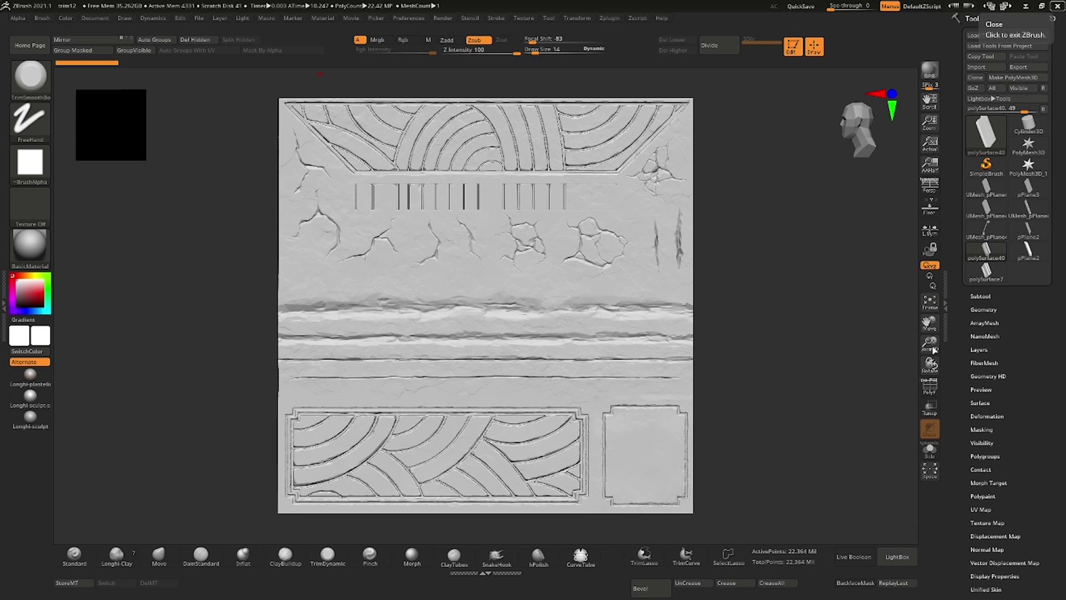
Orbit and zoom around the trim sheet, then snap it to a framed front view
{"action": "left_click_drag", "start_coordinate": [934, 344], "coordinate": [931, 333]}
{"action": "mouse_move", "coordinate": [657, 195]}
{"action": "left_mouse_down"}
{"action": "mouse_move", "coordinate": [633, 191]}
{"action": "mouse_move", "coordinate": [650, 192]}
{"action": "left_mouse_up"}
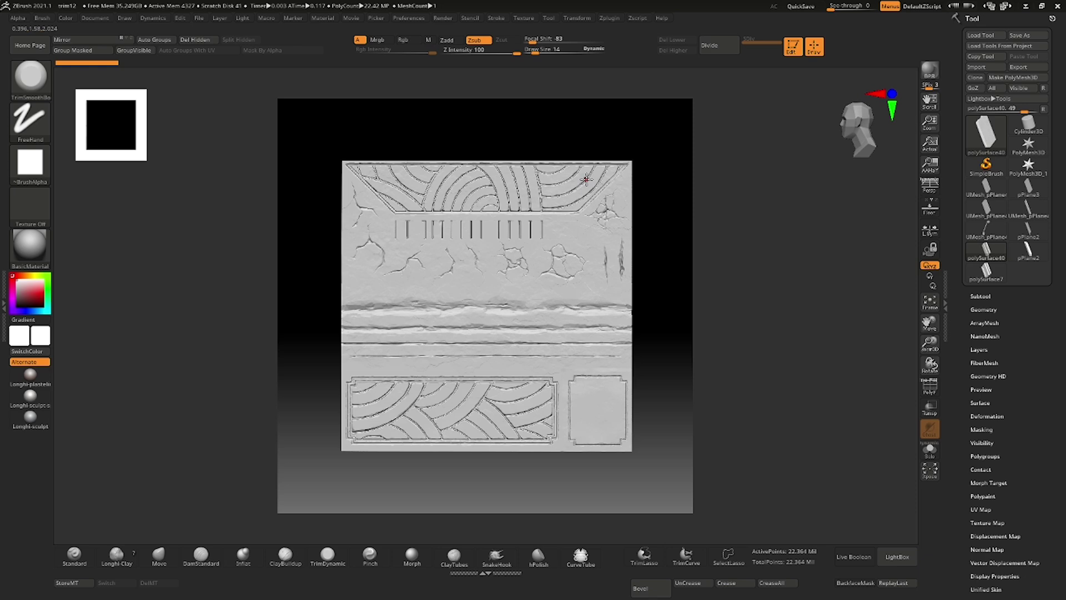
{"action": "left_click_drag", "start_coordinate": [930, 342], "coordinate": [930, 350]}
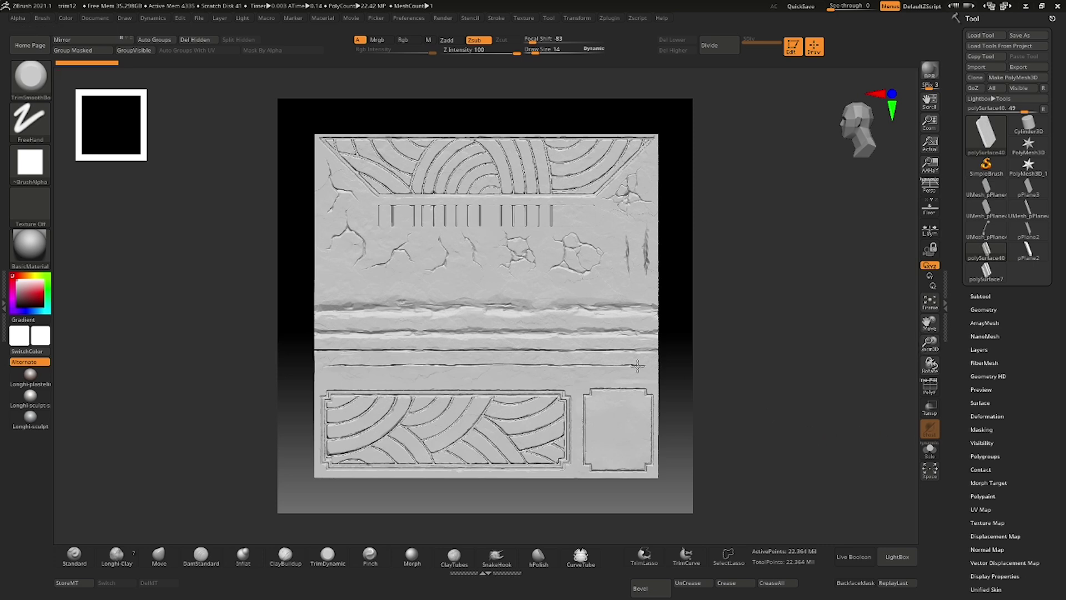
{"action": "mouse_move", "coordinate": [673, 361]}
{"action": "left_mouse_down"}
{"action": "mouse_move", "coordinate": [659, 316]}
{"action": "mouse_move", "coordinate": [654, 348]}
{"action": "left_mouse_up"}
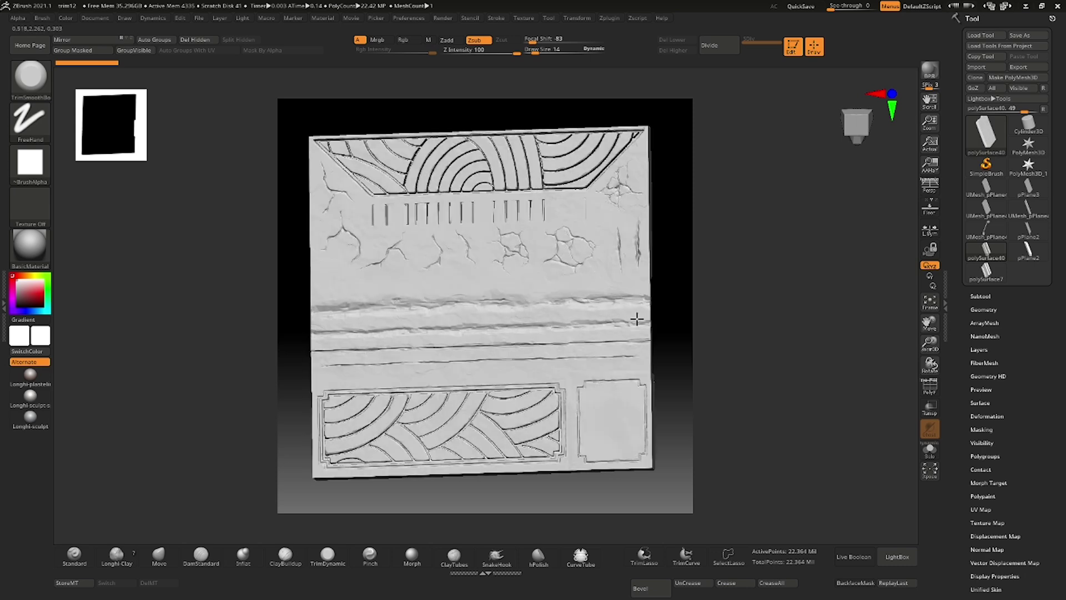
{"action": "left_click_drag", "start_coordinate": [623, 316], "coordinate": [563, 303]}
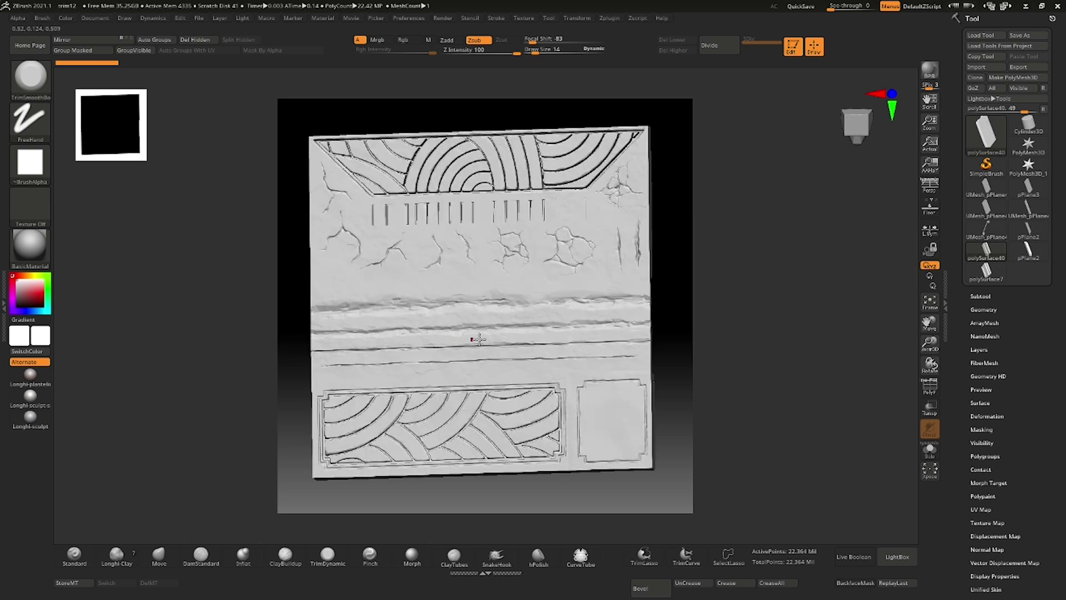
{"action": "left_click_drag", "start_coordinate": [659, 324], "coordinate": [664, 328], "text": "shift"}
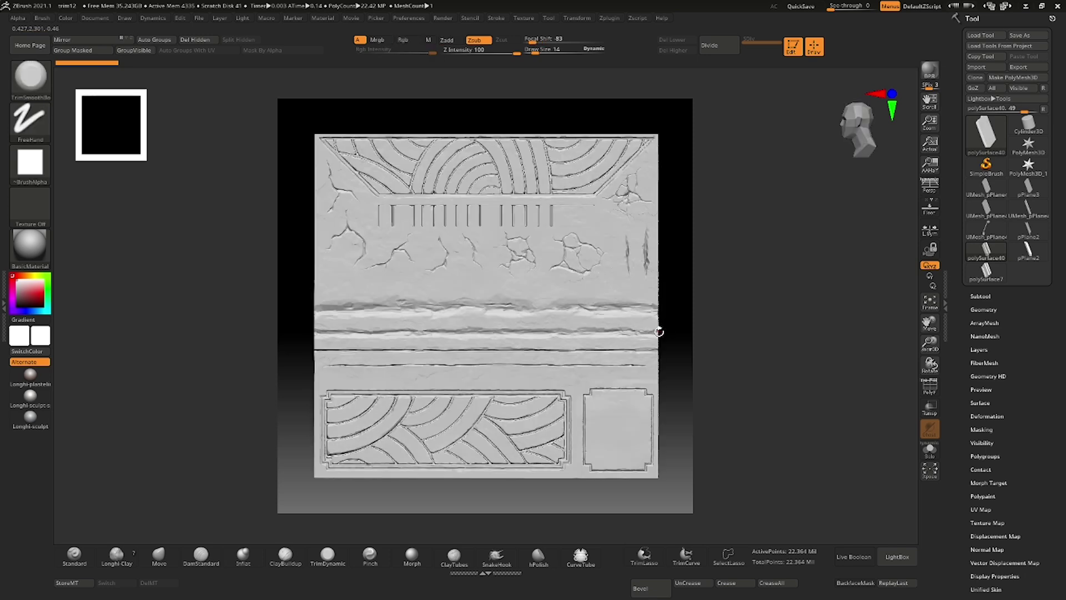
{"action": "key", "text": "f"}
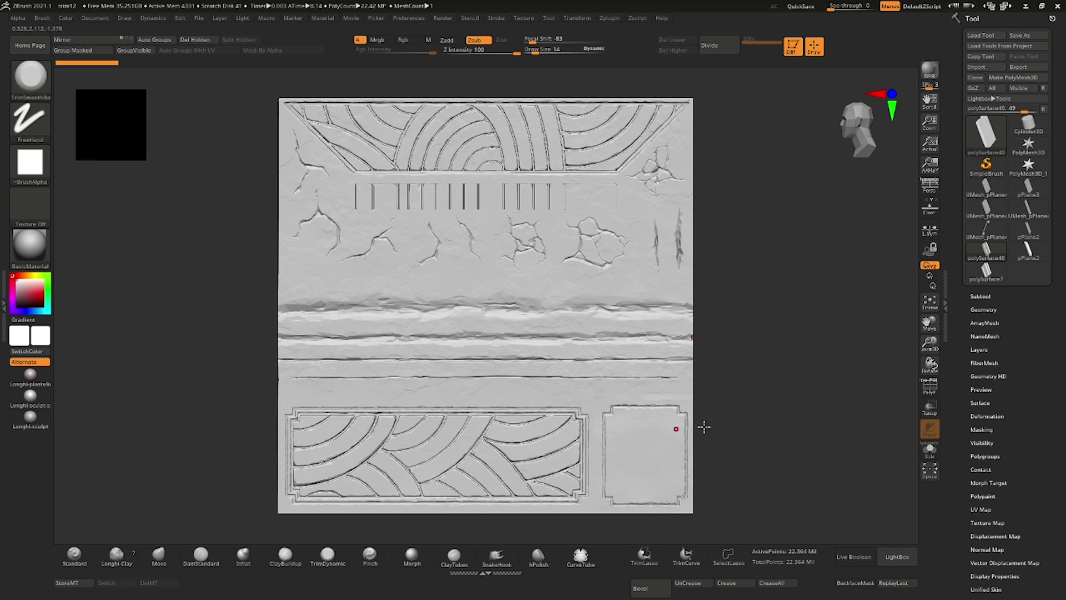
Apply NormalRGBMat to preview the trim sheet's normals, then view the pillar in Maya
{"action": "left_click", "coordinate": [30, 244]}
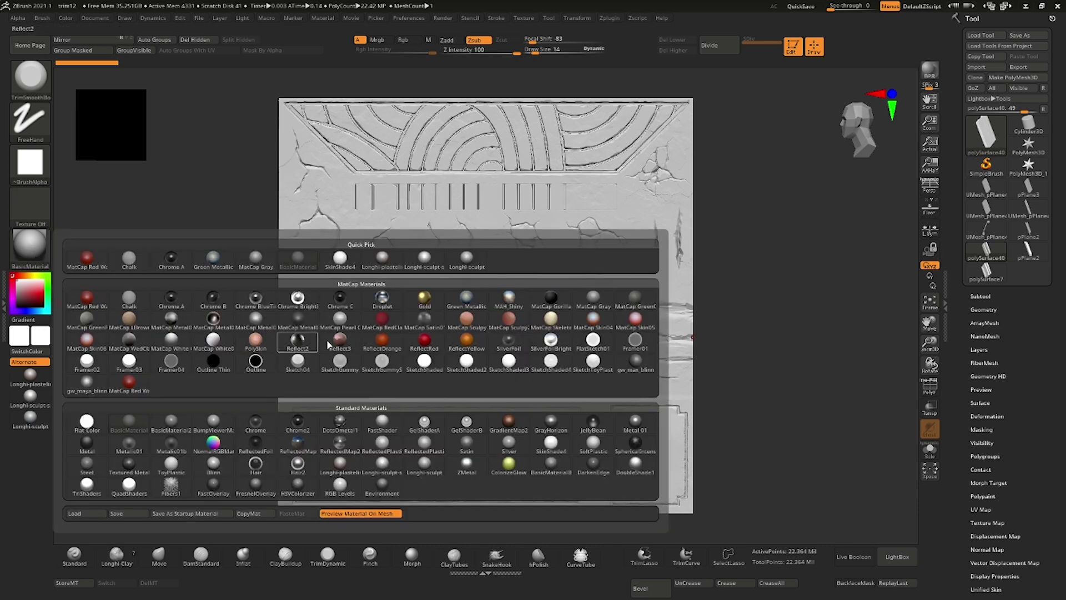
{"action": "left_click", "coordinate": [222, 440]}
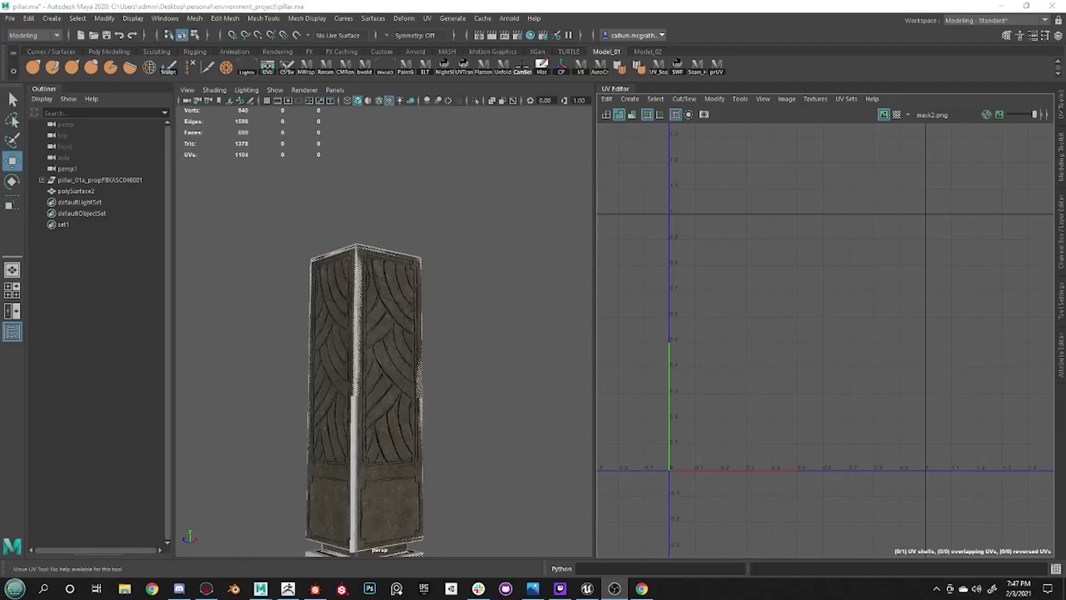
{"action": "middle_click_drag", "start_coordinate": [431, 431], "coordinate": [436, 368], "text": "alt"}
Select the pillar's front faces and isolate the bottom UV shell in the UV Editor
{"action": "left_click", "coordinate": [405, 347]}
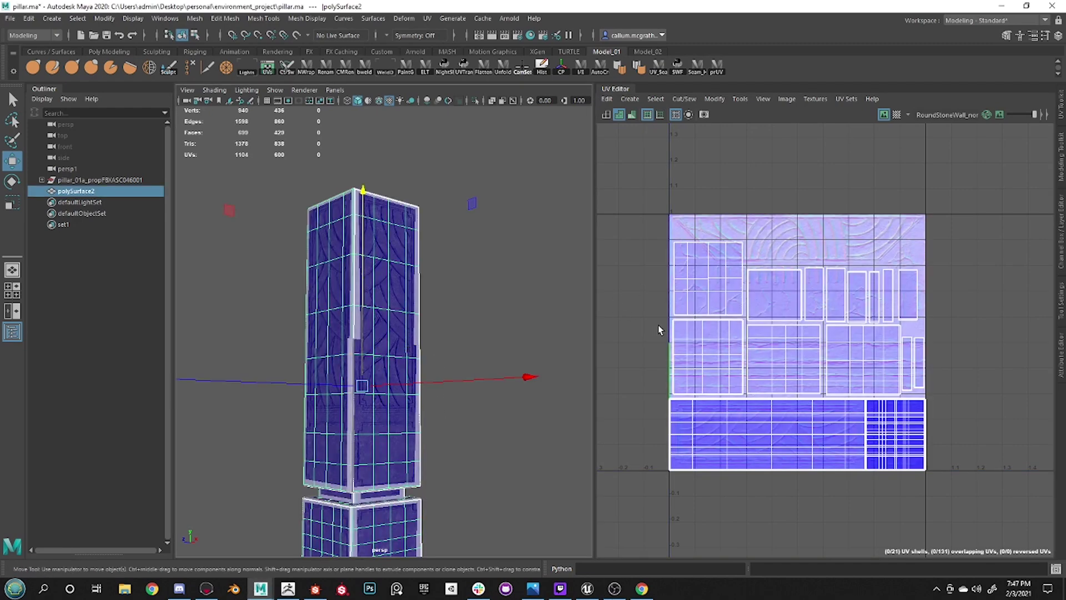
{"action": "right_click_drag", "start_coordinate": [458, 273], "coordinate": [501, 295]}
{"action": "left_click", "coordinate": [380, 317]}
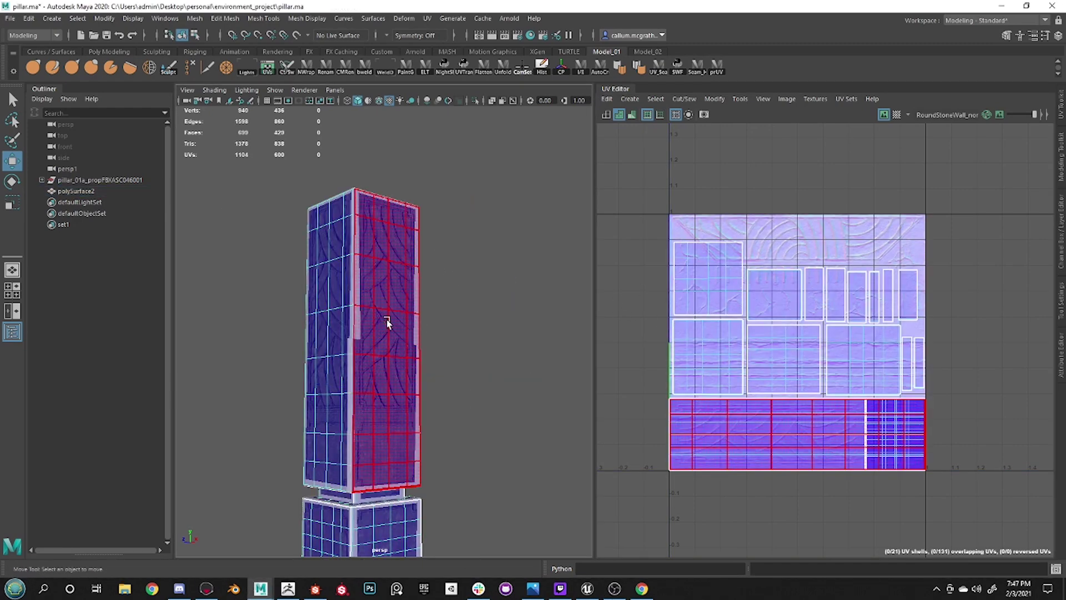
{"action": "left_click", "coordinate": [753, 454]}
{"action": "key", "text": "ctrl+1"}
{"action": "key", "text": "f"}
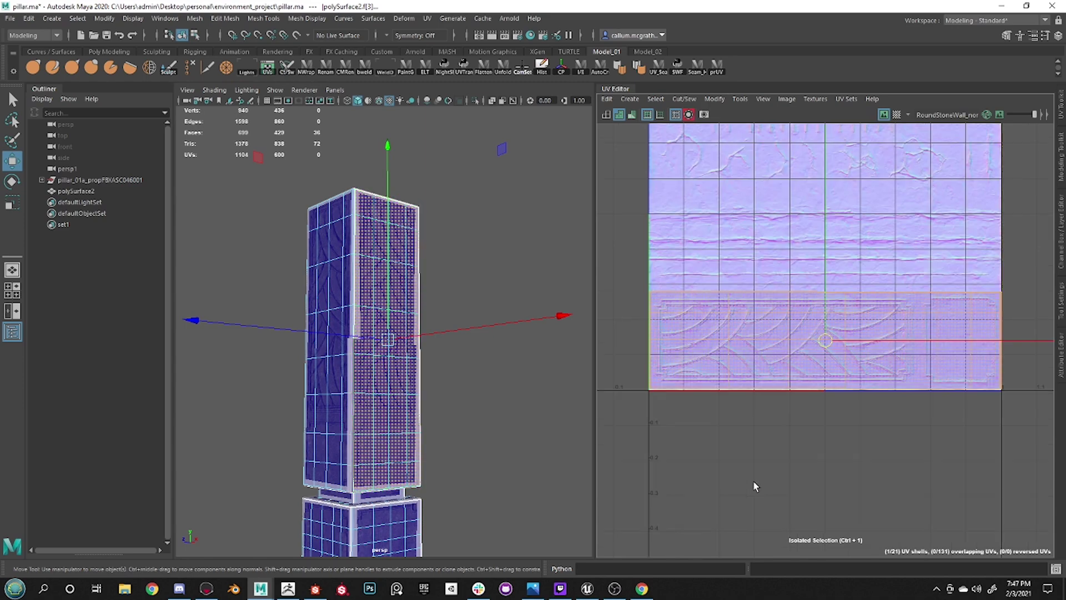
Zoom and pan the UV Editor to inspect the bottom shell on the trim texture
{"action": "left_click", "coordinate": [768, 440]}
{"action": "scroll", "coordinate": [802, 417], "scroll_direction": "up", "scroll_amount": 3}
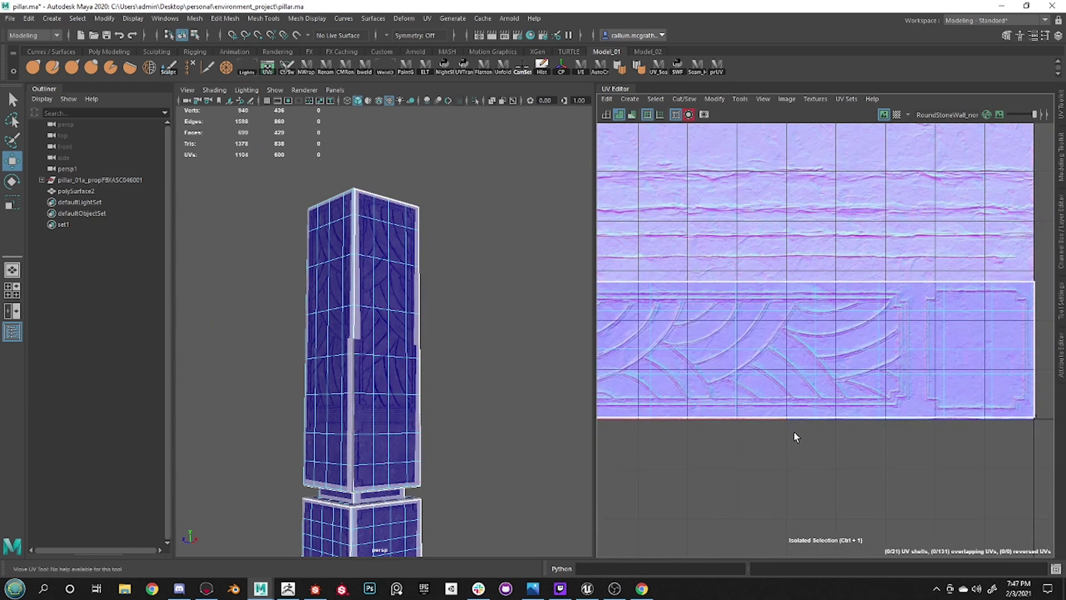
{"action": "scroll", "coordinate": [782, 430], "scroll_direction": "up", "scroll_amount": 3}
{"action": "left_click", "coordinate": [822, 313]}
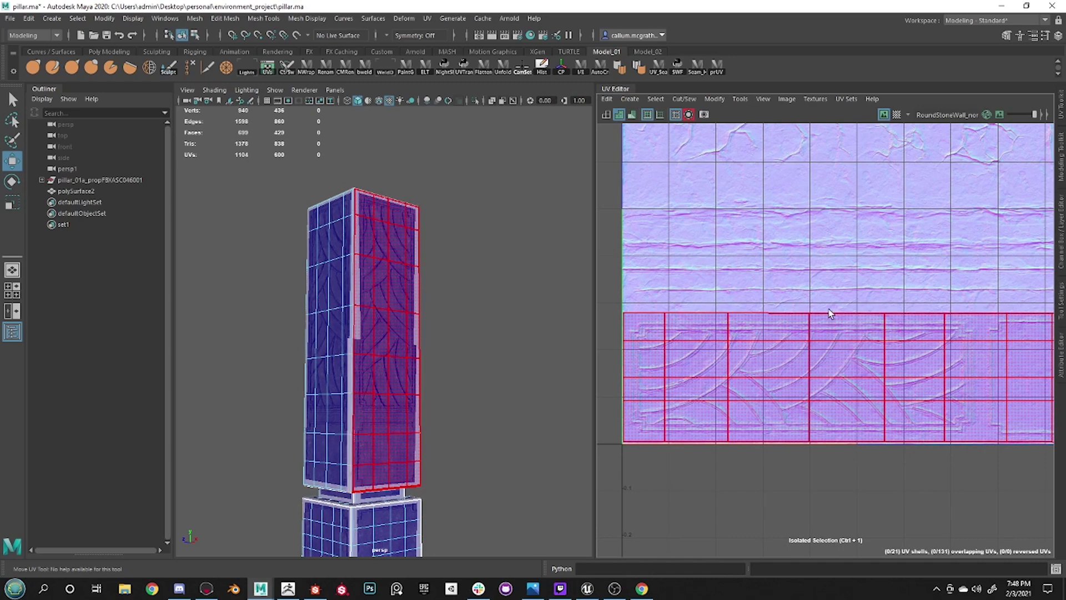
{"action": "middle_click_drag", "start_coordinate": [887, 337], "coordinate": [832, 367], "text": "alt"}
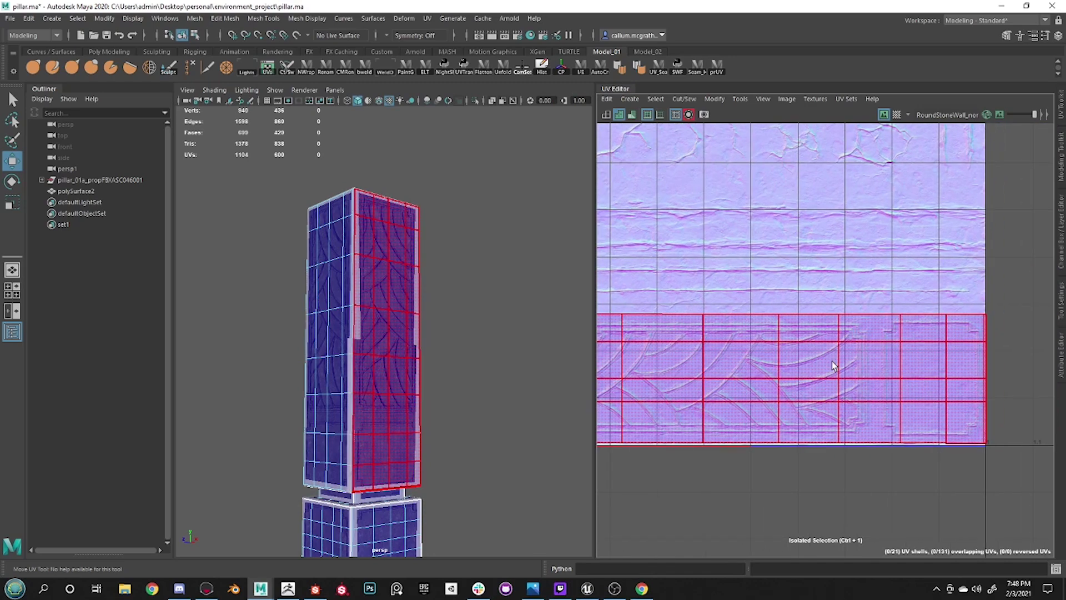
{"action": "scroll", "coordinate": [804, 338], "scroll_direction": "up", "scroll_amount": 1}
{"action": "left_click", "coordinate": [691, 278]}
{"action": "left_click", "coordinate": [873, 372]}
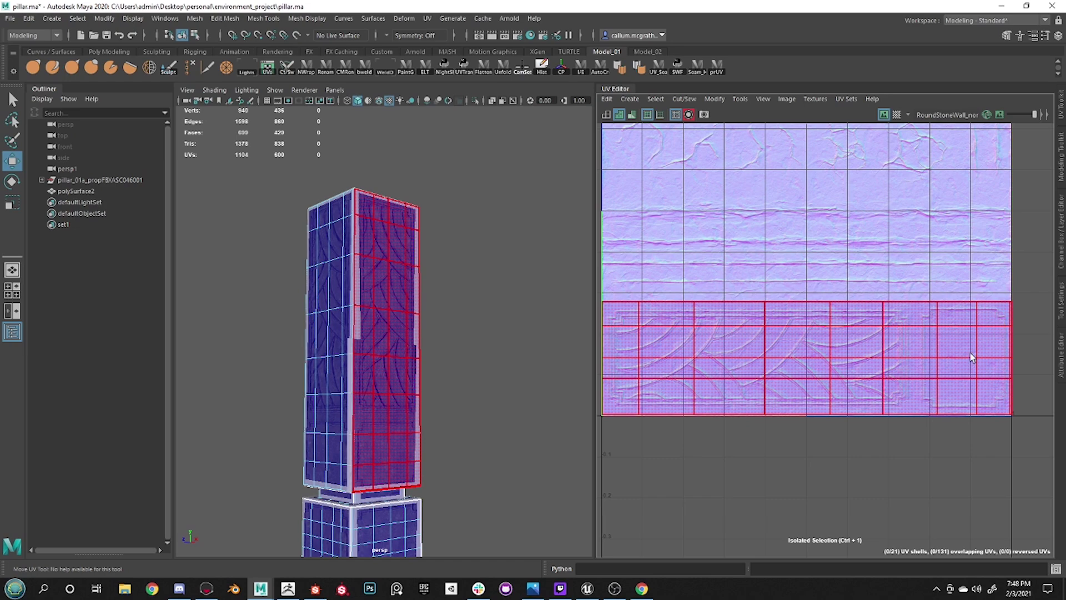
{"action": "scroll", "coordinate": [795, 316], "scroll_direction": "down", "scroll_amount": 1}
{"action": "middle_click_drag", "start_coordinate": [795, 316], "coordinate": [937, 349], "text": "alt"}
Marquee-select the upper pillar and base block faces to see their UV shells
{"action": "key", "text": "F8"}
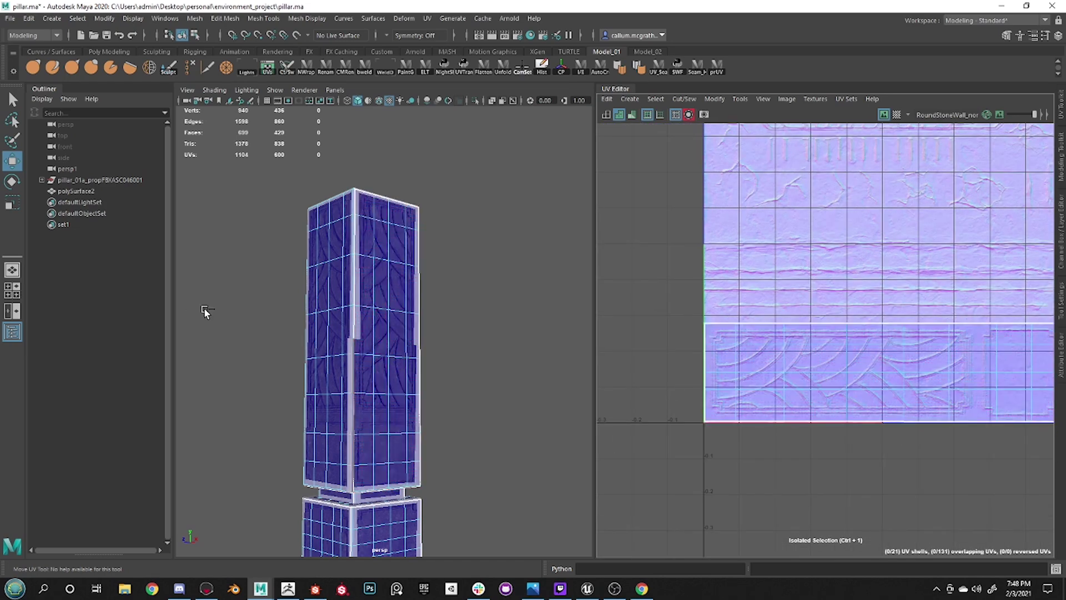
{"action": "left_click_drag", "start_coordinate": [218, 309], "coordinate": [561, 364]}
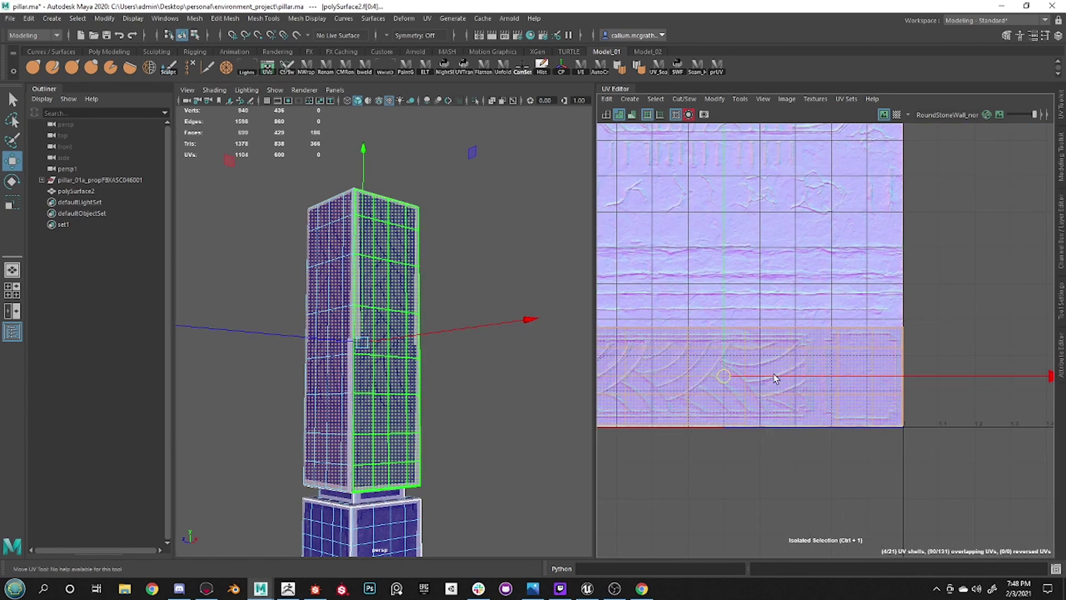
{"action": "middle_click_drag", "start_coordinate": [421, 464], "coordinate": [478, 404], "text": "alt"}
{"action": "left_click_drag", "start_coordinate": [480, 397], "coordinate": [300, 407]}
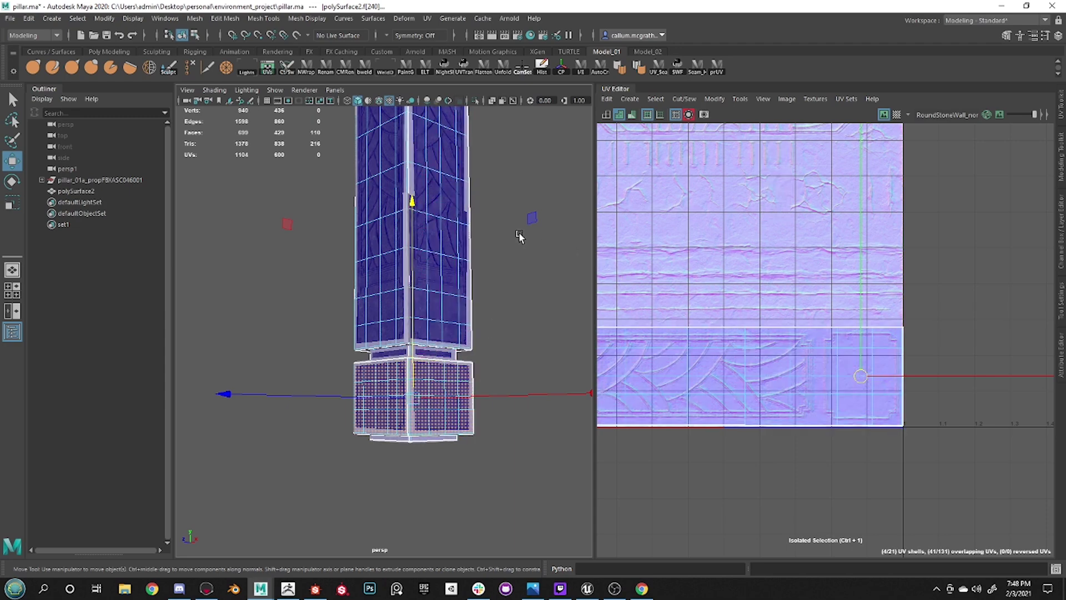
Return to object mode, reselect the pillar and orbit above its top
{"action": "key", "text": "F8"}
{"action": "middle_click_drag", "start_coordinate": [516, 218], "coordinate": [507, 250], "text": "alt"}
{"action": "left_click", "coordinate": [506, 249]}
{"action": "left_click", "coordinate": [456, 317]}
{"action": "left_click_drag", "start_coordinate": [525, 308], "coordinate": [536, 236], "text": "alt"}
Select the pillar's wooden top faces and show their UV shell on the trim sheet
{"action": "left_click", "coordinate": [536, 236]}
{"action": "scroll", "coordinate": [512, 285], "scroll_direction": "up", "scroll_amount": 5}
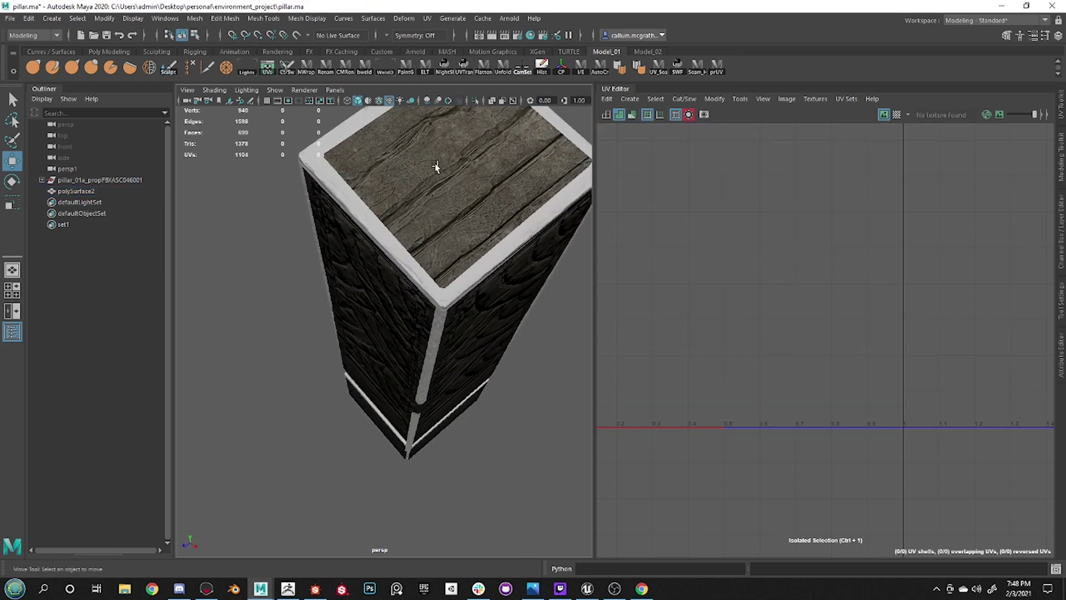
{"action": "scroll", "coordinate": [465, 203], "scroll_direction": "down", "scroll_amount": 5}
{"action": "scroll", "coordinate": [386, 165], "scroll_direction": "up", "scroll_amount": 8}
{"action": "left_click", "coordinate": [488, 295]}
{"action": "scroll", "coordinate": [488, 294], "scroll_direction": "down", "scroll_amount": 3}
{"action": "right_click_drag", "start_coordinate": [410, 256], "coordinate": [456, 282]}
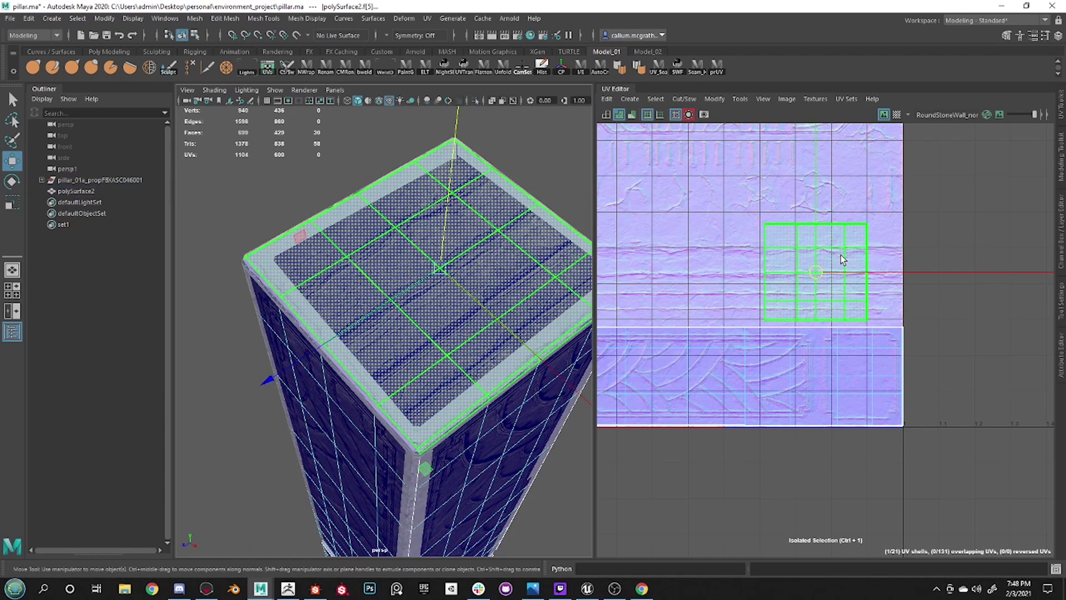
{"action": "scroll", "coordinate": [489, 421], "scroll_direction": "down", "scroll_amount": 3}
Return to object mode, orbit to the pillar's edge and select the corner strip
{"action": "key", "text": "F8"}
{"action": "left_click_drag", "start_coordinate": [430, 331], "coordinate": [423, 221], "text": "alt"}
{"action": "scroll", "coordinate": [425, 250], "scroll_direction": "down", "scroll_amount": 3}
{"action": "left_click_drag", "start_coordinate": [352, 249], "coordinate": [408, 268], "text": "alt"}
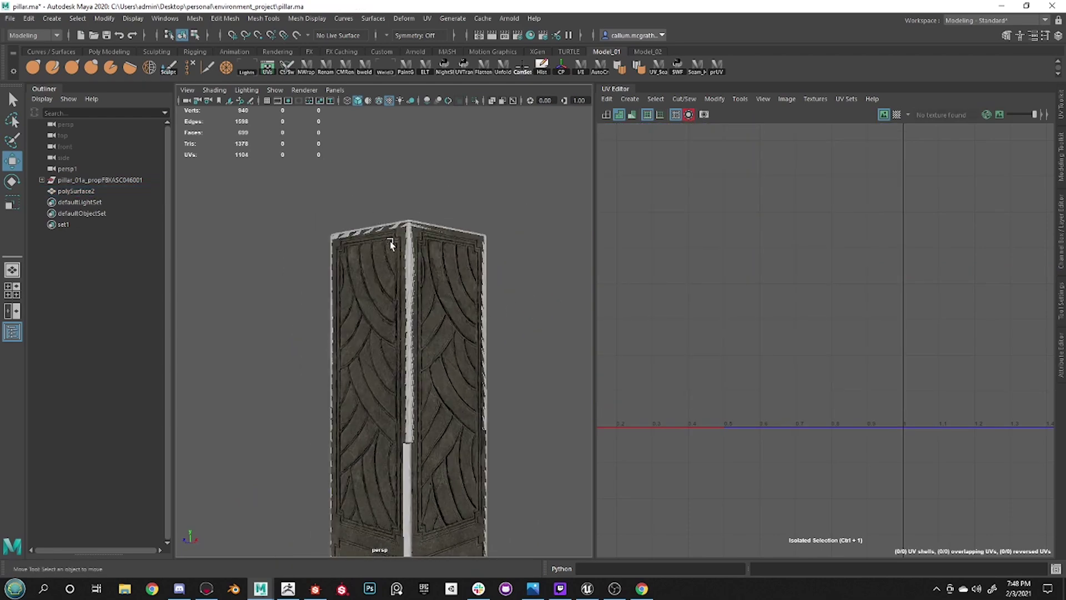
{"action": "scroll", "coordinate": [408, 268], "scroll_direction": "up", "scroll_amount": 5}
{"action": "left_click_drag", "start_coordinate": [505, 349], "coordinate": [447, 309], "text": "alt"}
{"action": "left_click", "coordinate": [447, 310]}
{"action": "scroll", "coordinate": [448, 309], "scroll_direction": "down", "scroll_amount": 2}
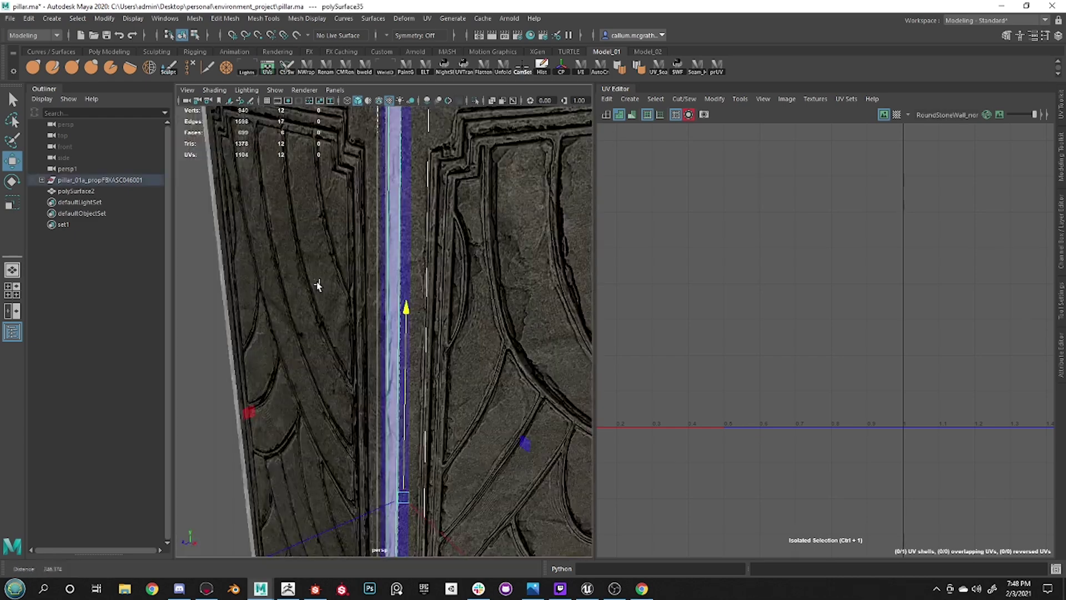
{"action": "scroll", "coordinate": [317, 285], "scroll_direction": "down", "scroll_amount": 3}
Isolate the main pillar mesh to inspect it, then end isolation
{"action": "left_click_drag", "start_coordinate": [368, 301], "coordinate": [375, 329], "text": "alt"}
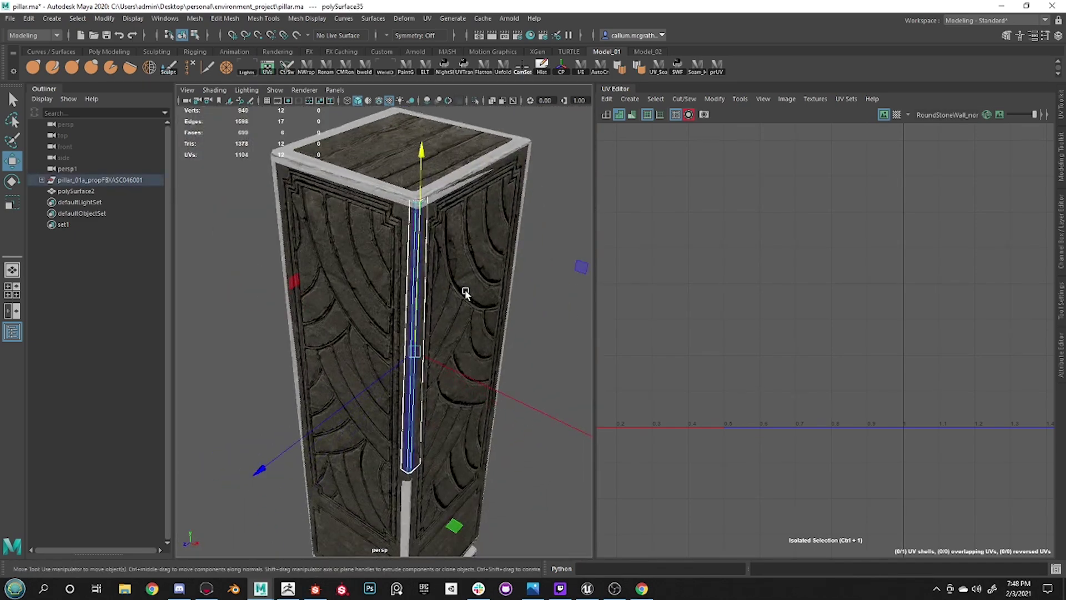
{"action": "left_click", "coordinate": [466, 290]}
{"action": "key", "text": "ctrl+1"}
{"action": "left_click", "coordinate": [533, 303]}
{"action": "left_click_drag", "start_coordinate": [533, 297], "coordinate": [405, 202], "text": "alt"}
{"action": "left_click", "coordinate": [415, 177]}
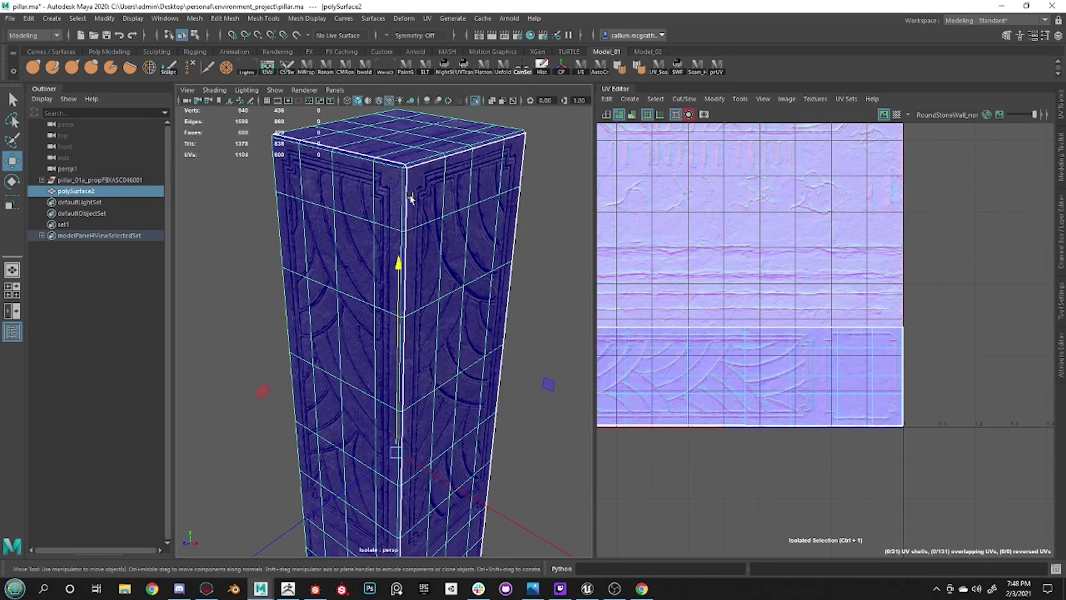
{"action": "left_click", "coordinate": [524, 245]}
{"action": "key", "text": "ctrl+1"}
Slide the corner strip into place along the pillar edge, then bring up mask2.png
{"action": "left_click", "coordinate": [400, 250]}
{"action": "scroll", "coordinate": [464, 351], "scroll_direction": "up", "scroll_amount": 5}
{"action": "scroll", "coordinate": [464, 351], "scroll_direction": "down", "scroll_amount": 5}
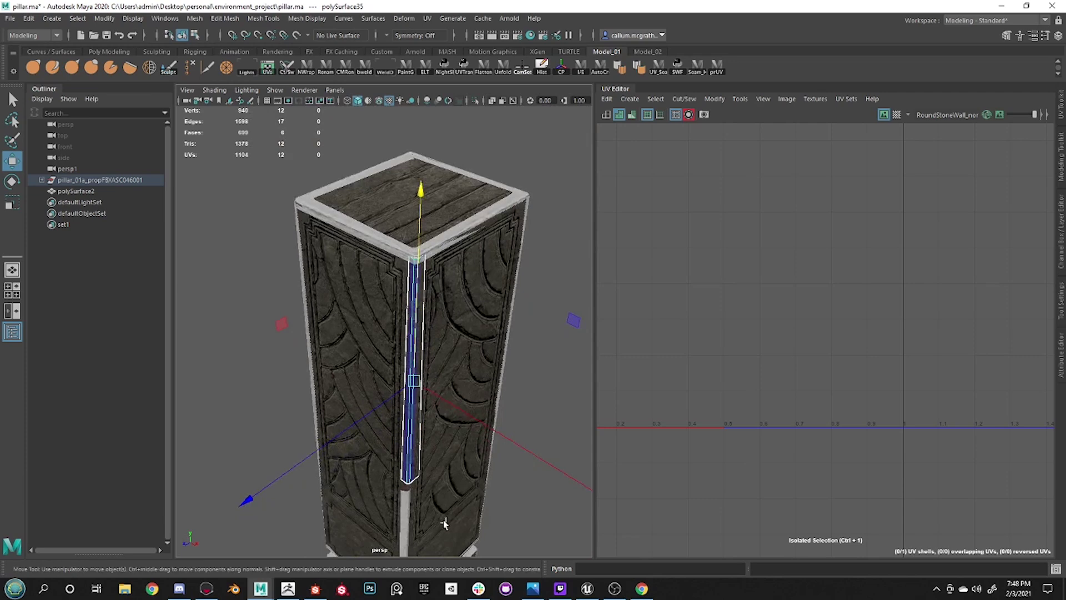
{"action": "left_click", "coordinate": [389, 418]}
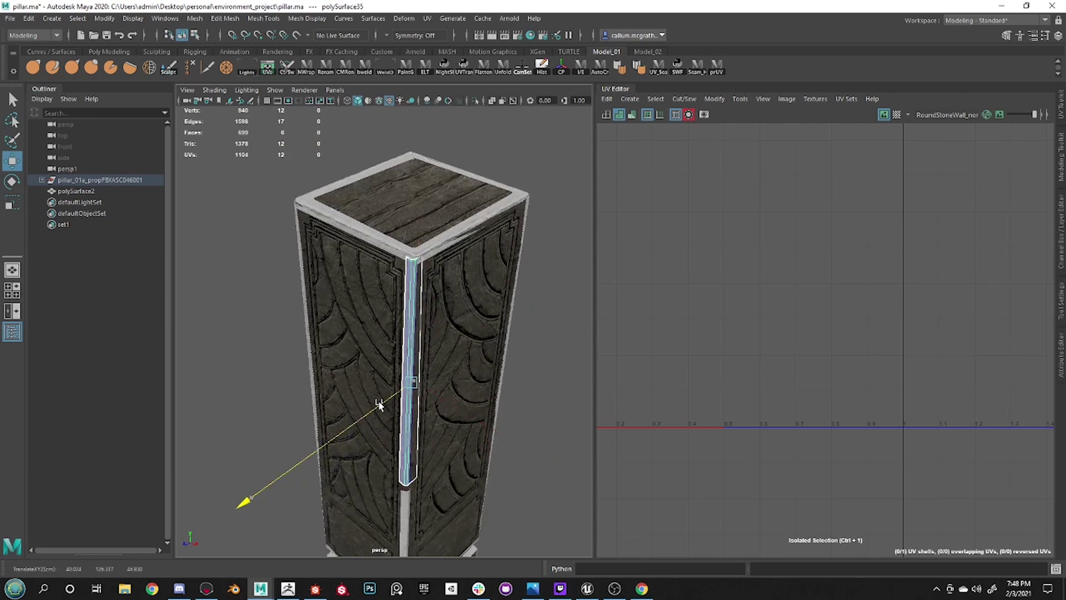
{"action": "left_click_drag", "start_coordinate": [448, 401], "coordinate": [453, 404]}
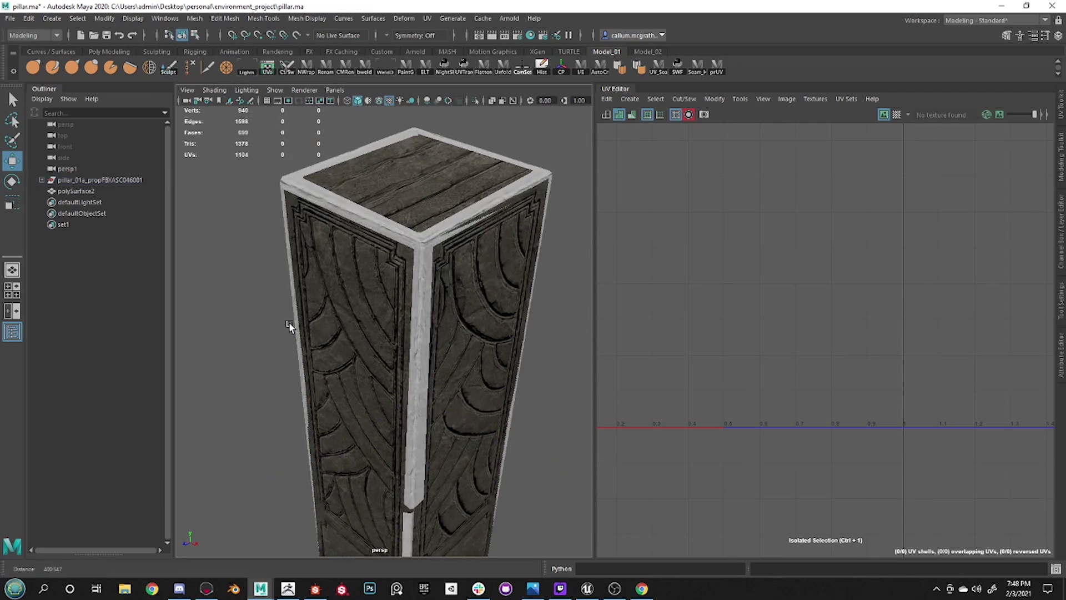
{"action": "scroll", "coordinate": [295, 328], "scroll_direction": "up", "scroll_amount": 2}
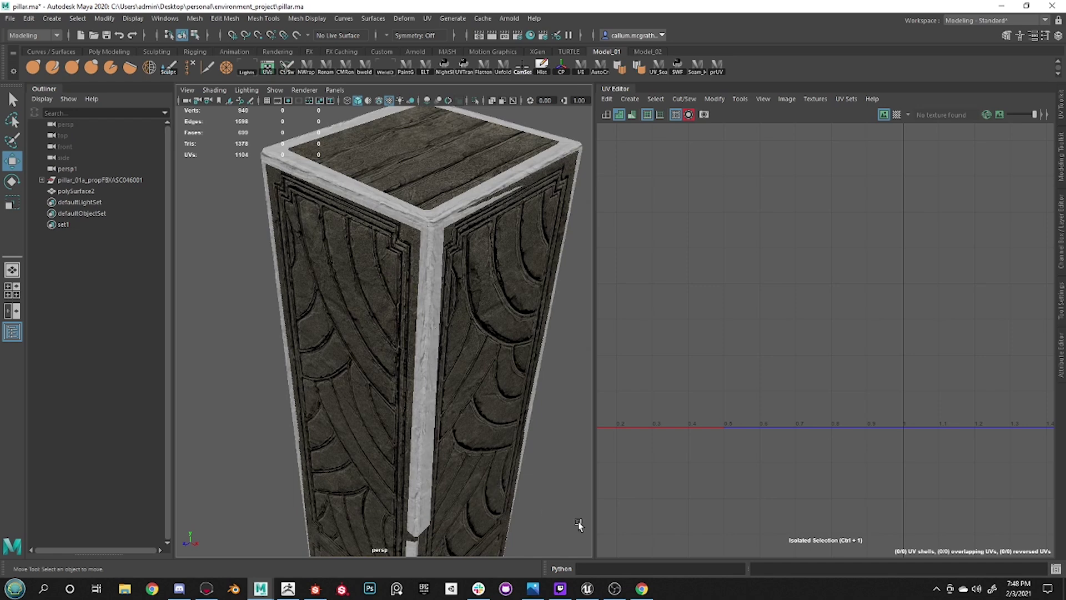
{"action": "left_click", "coordinate": [533, 589]}
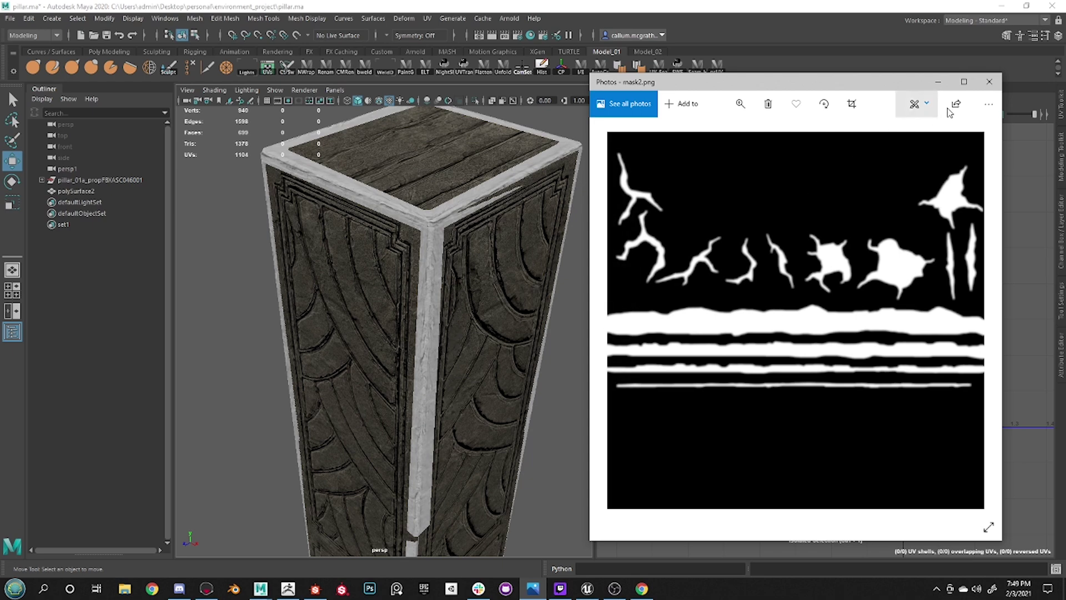
Close mask2.png and frame the pillar in a level front view
{"action": "left_click", "coordinate": [989, 81]}
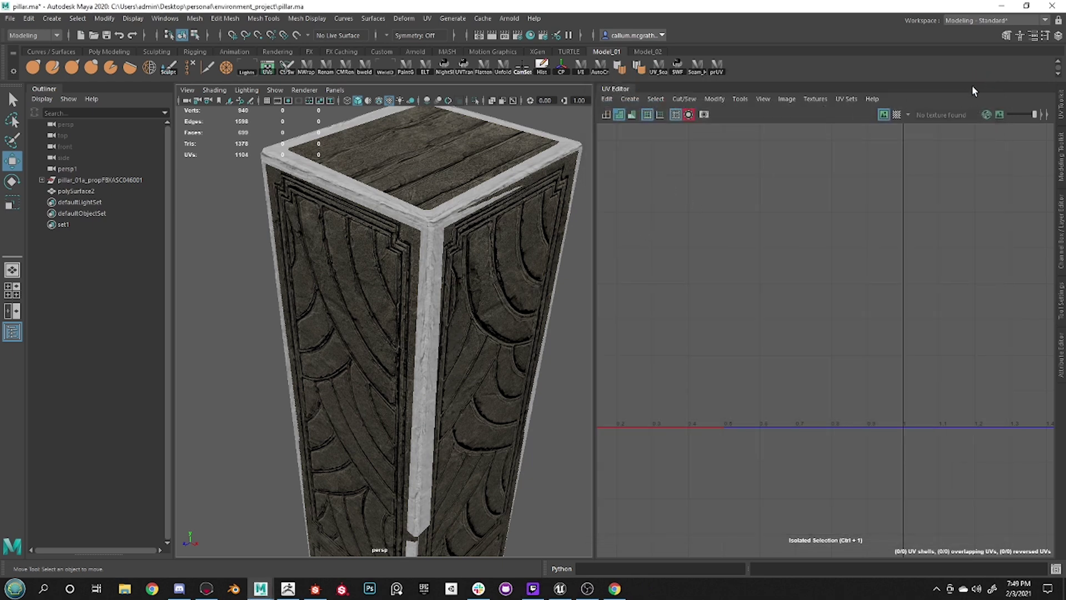
{"action": "left_click", "coordinate": [440, 321]}
{"action": "key", "text": "f"}
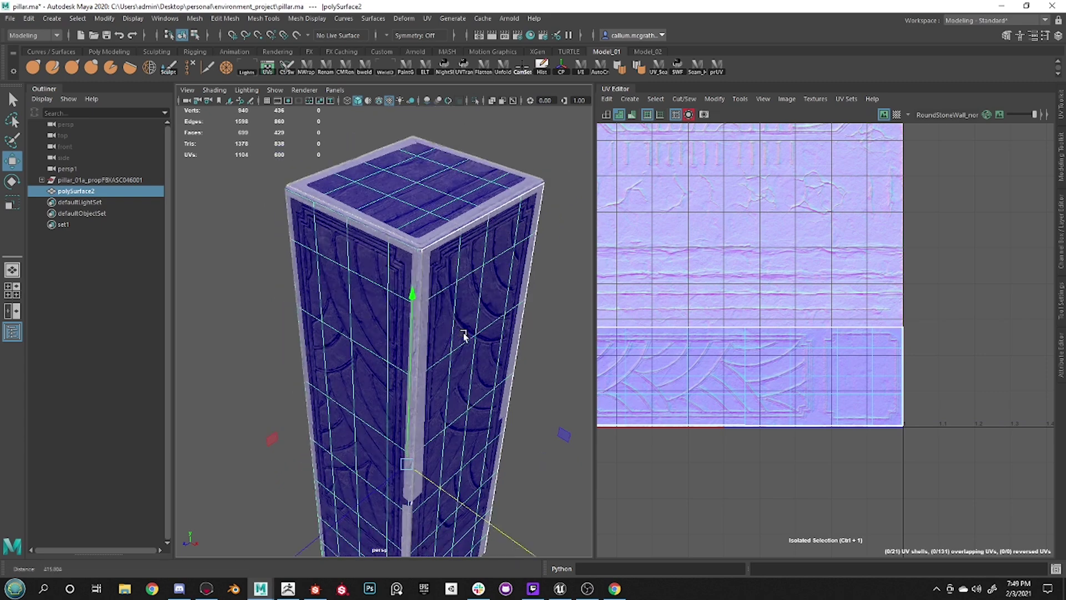
{"action": "left_click_drag", "start_coordinate": [440, 321], "coordinate": [498, 231], "text": "alt"}
{"action": "left_click", "coordinate": [498, 231]}
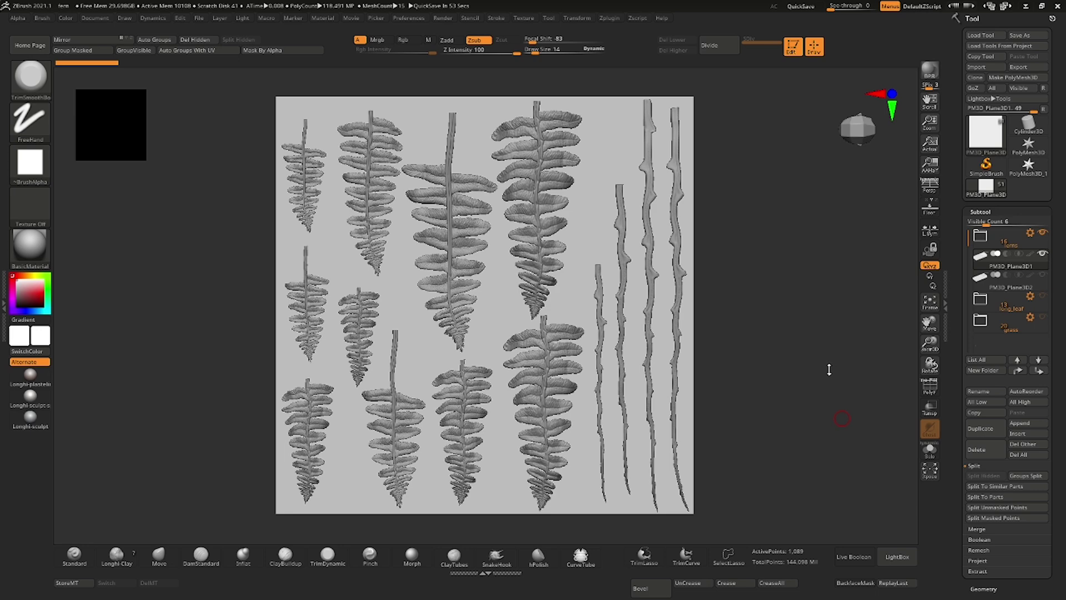
Apply the NormalRGBMat material to the fern sheet and zoom out to the whole plane
{"action": "left_click", "coordinate": [30, 246]}
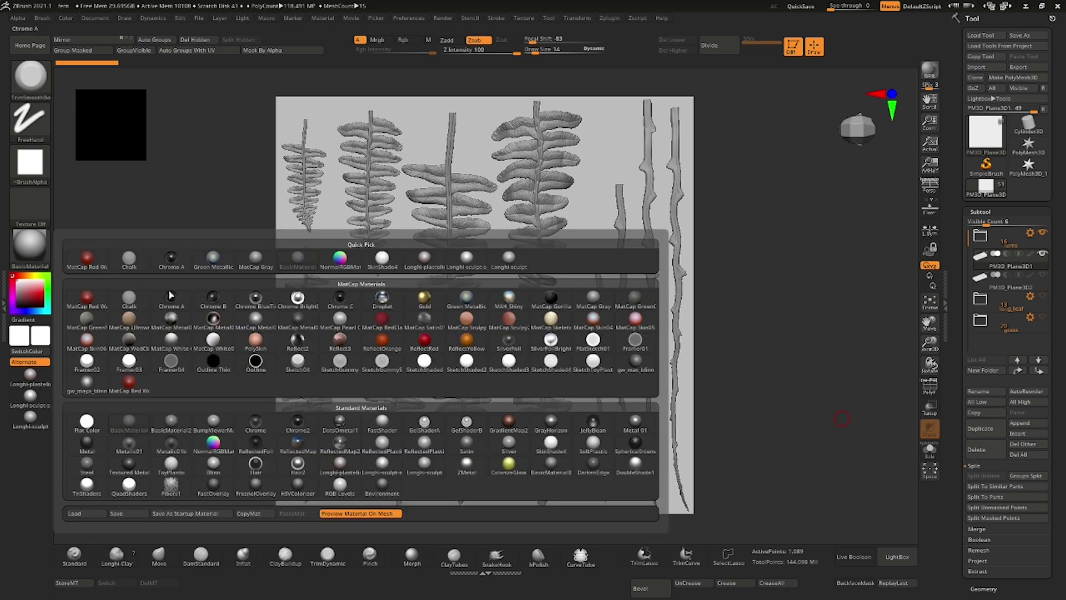
{"action": "left_click", "coordinate": [335, 261]}
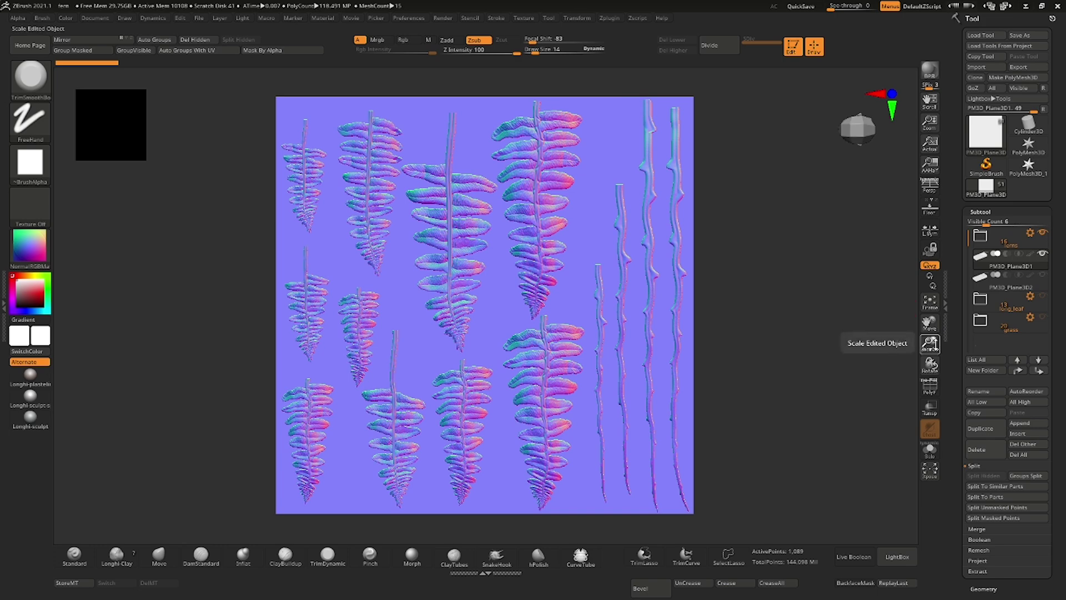
{"action": "left_click_drag", "start_coordinate": [930, 341], "coordinate": [875, 198]}
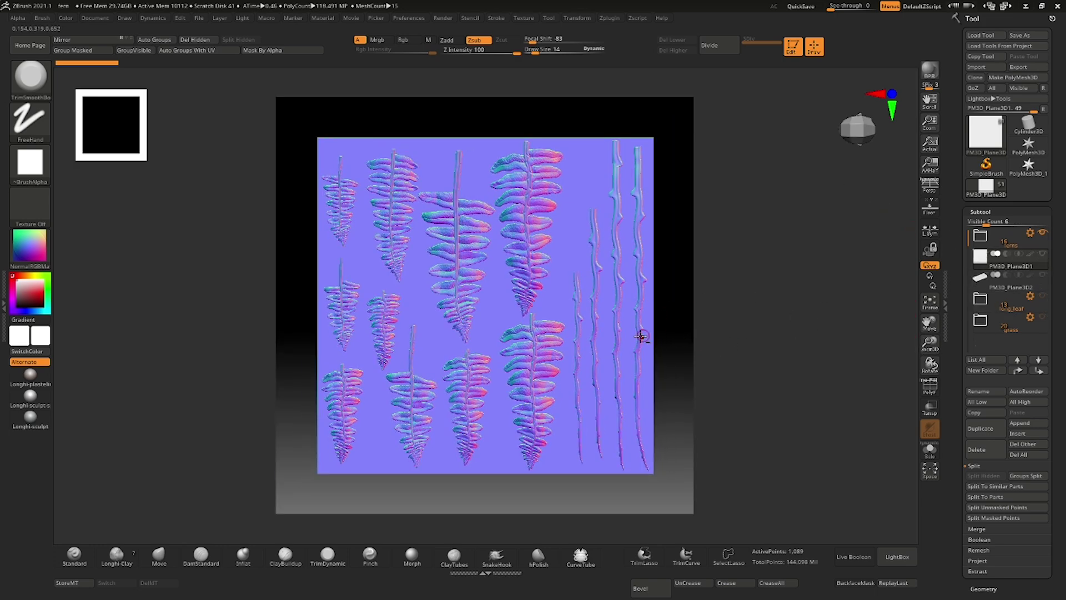
{"action": "left_click", "coordinate": [535, 338], "text": "alt"}
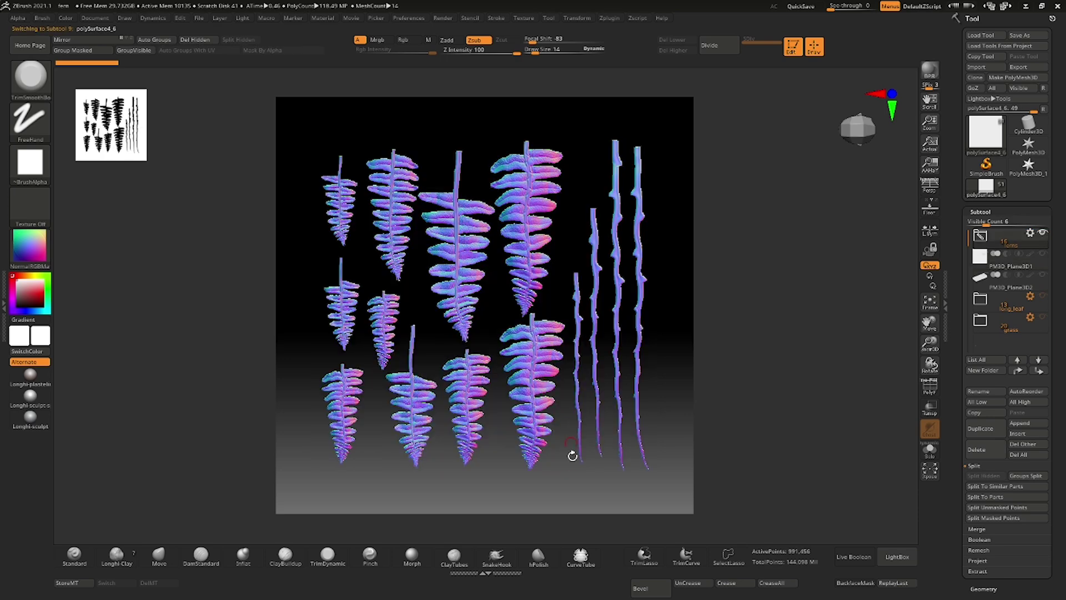
{"action": "left_click_drag", "start_coordinate": [576, 463], "coordinate": [566, 461]}
{"action": "left_click", "coordinate": [30, 247]}
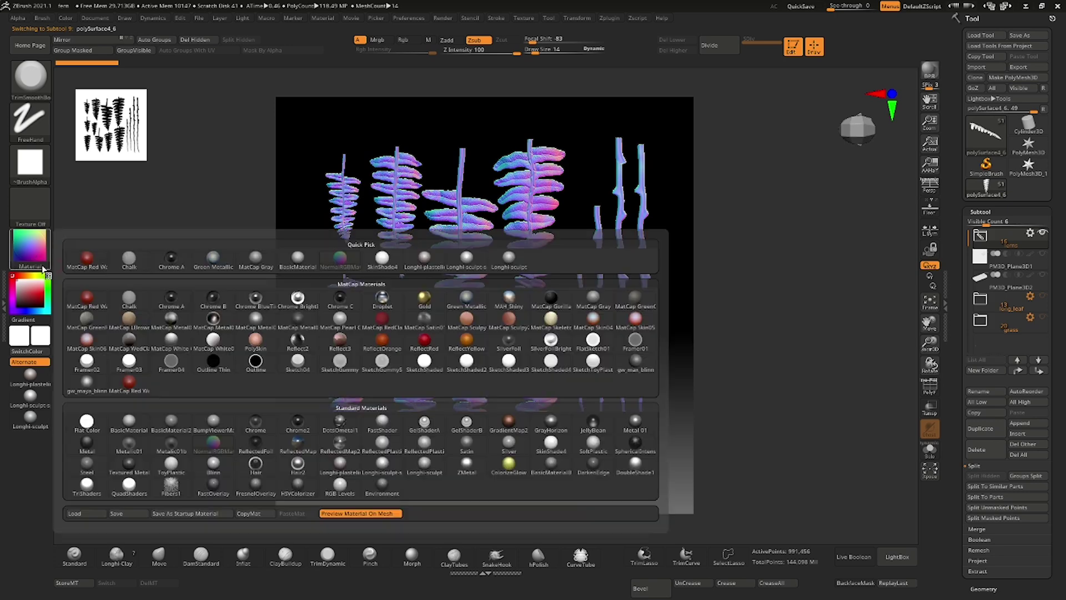
{"action": "left_click", "coordinate": [278, 458]}
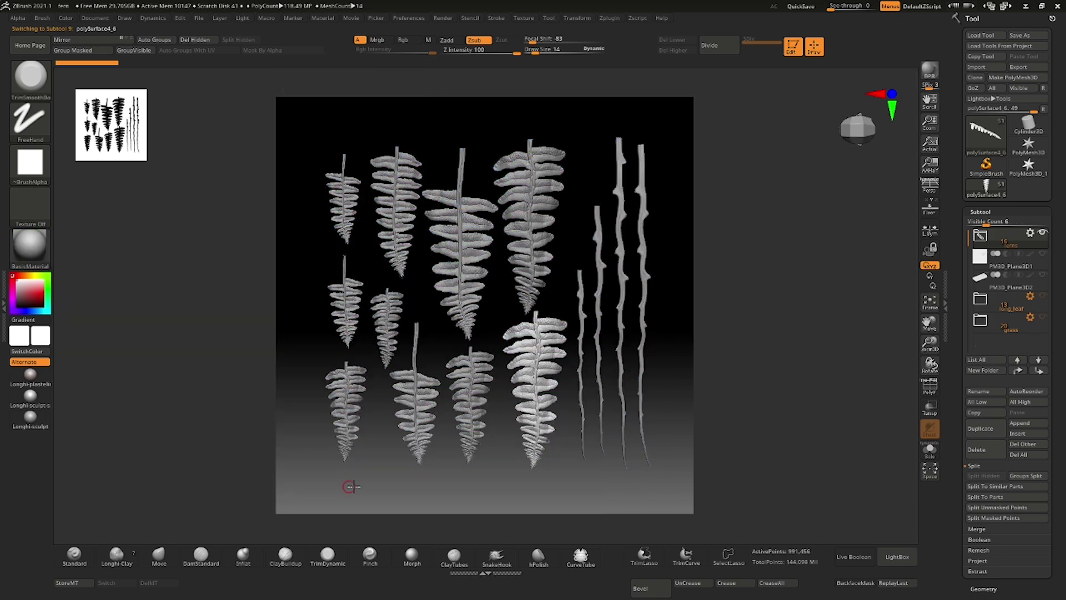
{"action": "left_click_drag", "start_coordinate": [348, 484], "coordinate": [367, 458]}
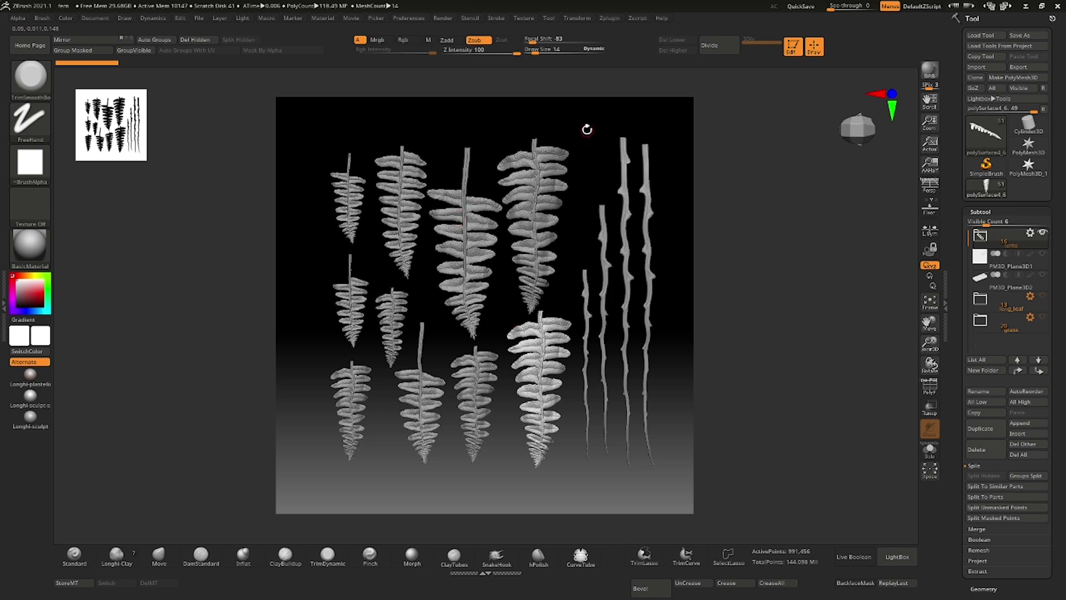
{"action": "left_click_drag", "start_coordinate": [501, 138], "coordinate": [502, 139]}
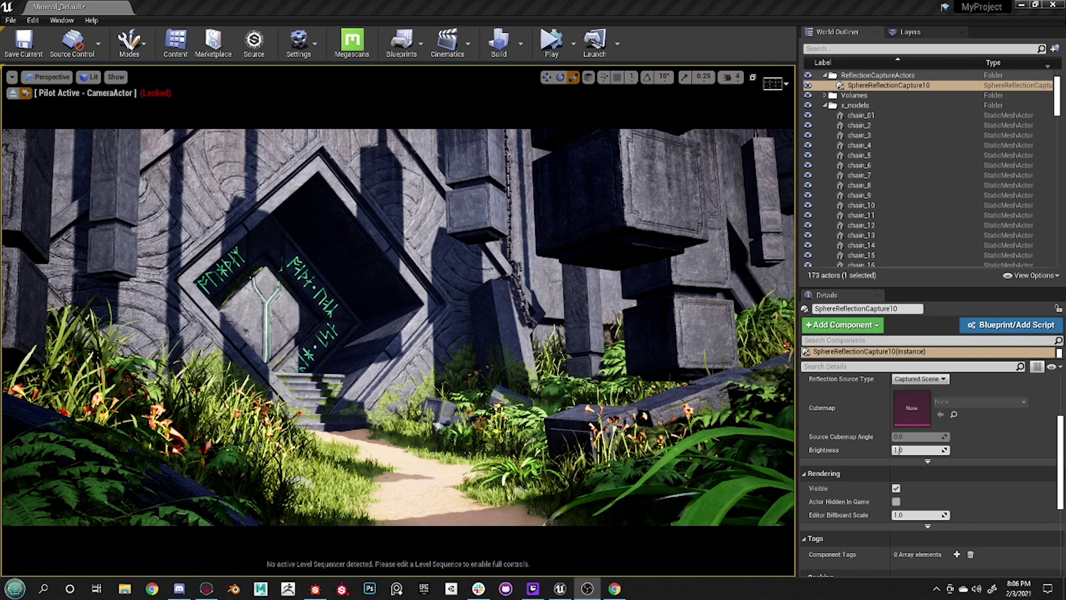
Eject from CameraActor and fly back to view the stone wall, doorway and pillars
{"action": "left_click", "coordinate": [433, 400]}
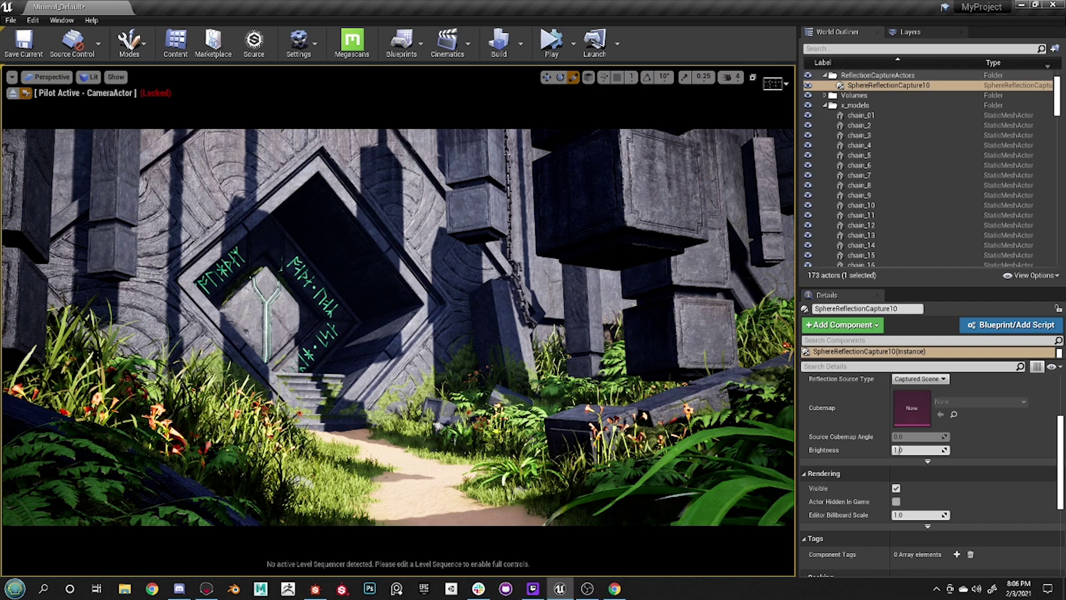
{"action": "left_click", "coordinate": [12, 93]}
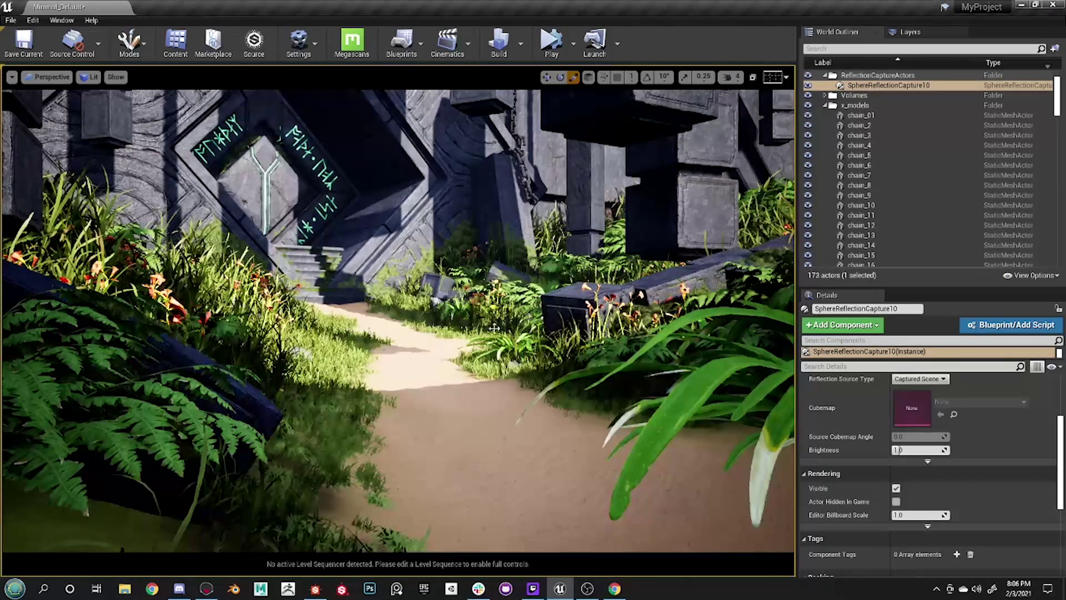
{"action": "right_click_drag", "start_coordinate": [491, 315], "coordinate": [476, 308]}
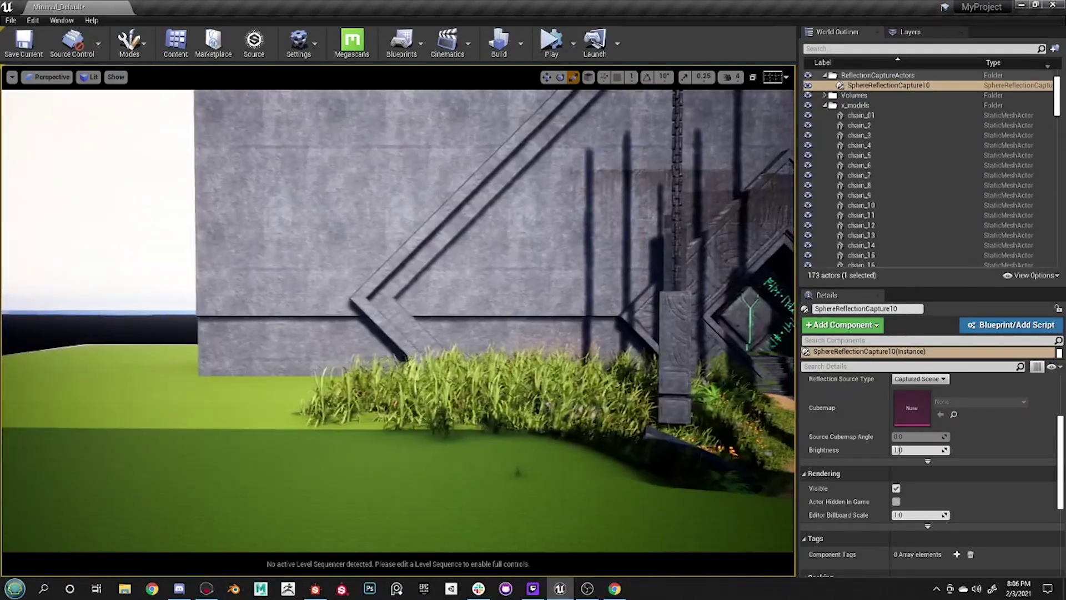
{"action": "right_click_drag", "start_coordinate": [476, 308], "coordinate": [476, 308]}
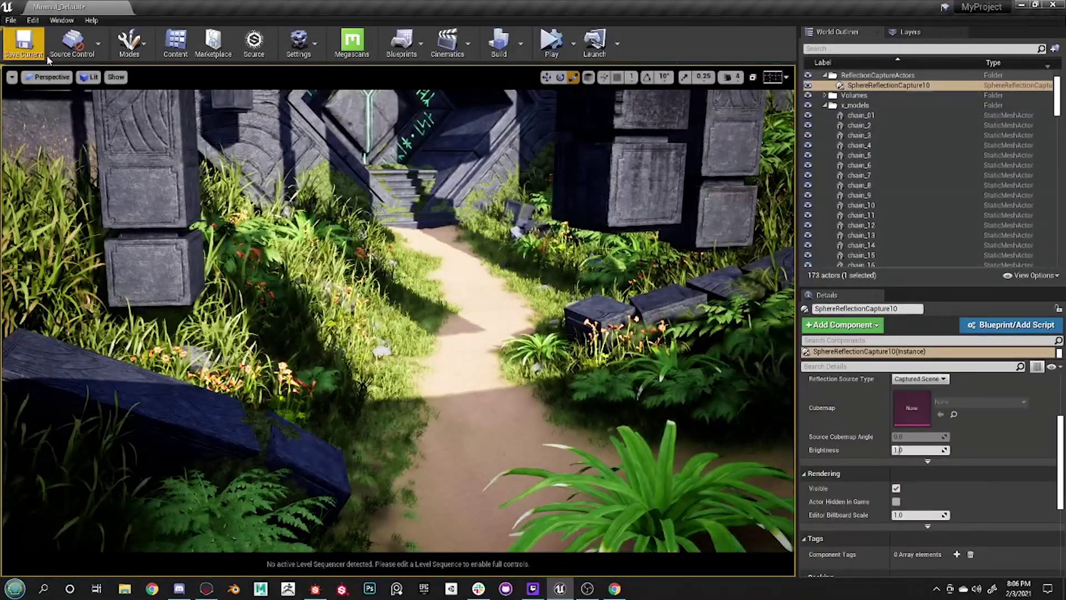
Look through CameraActor2, 3, 4 and 5 in turn, ending on CameraActor
{"action": "left_click", "coordinate": [49, 76]}
{"action": "left_click", "coordinate": [58, 202]}
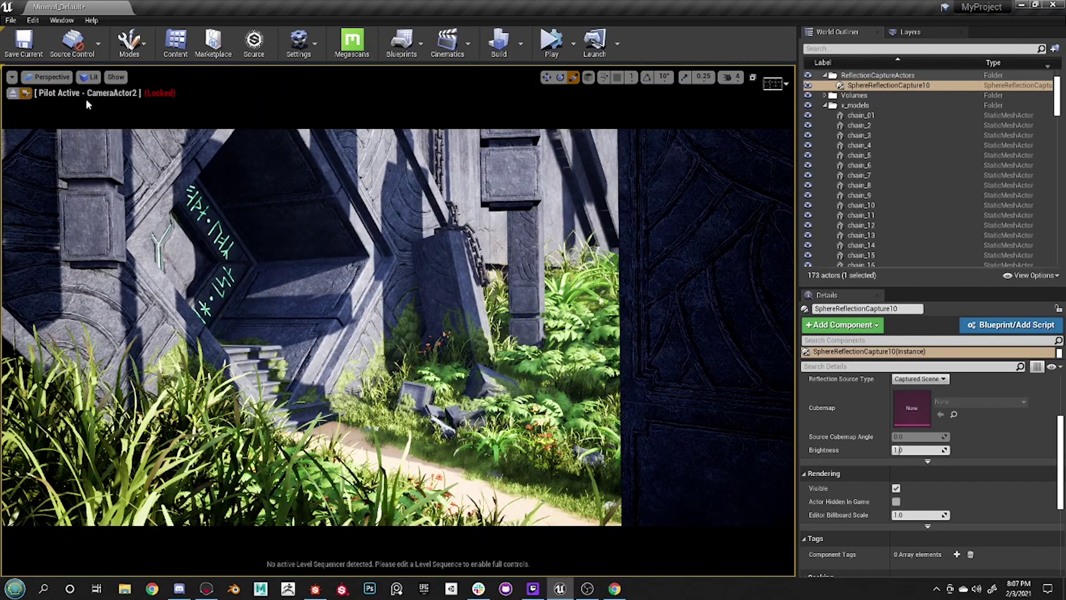
{"action": "left_click", "coordinate": [50, 77]}
{"action": "left_click", "coordinate": [64, 214]}
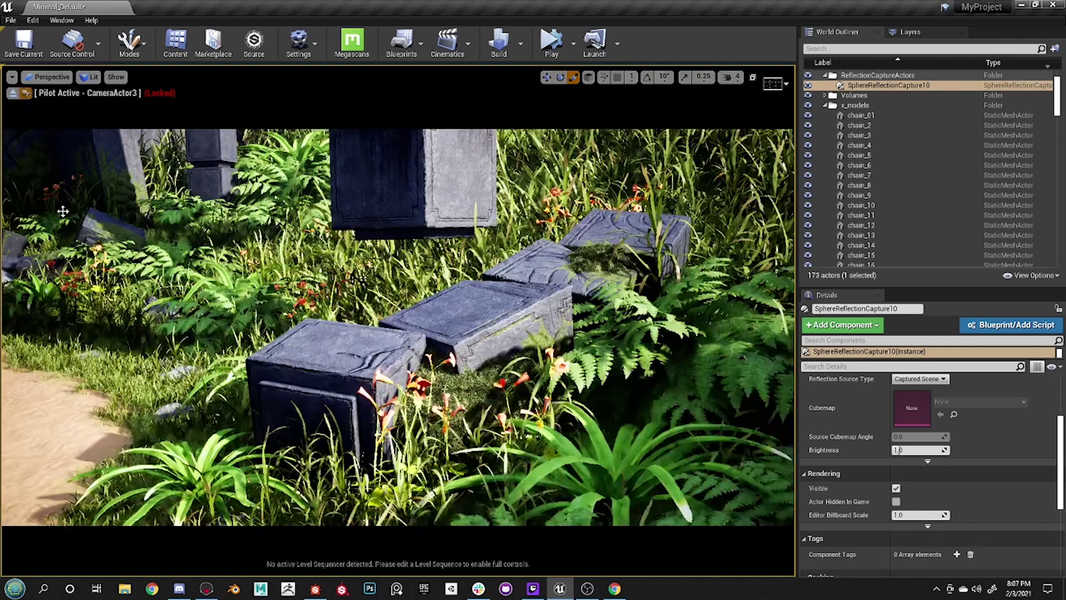
{"action": "left_click", "coordinate": [65, 79]}
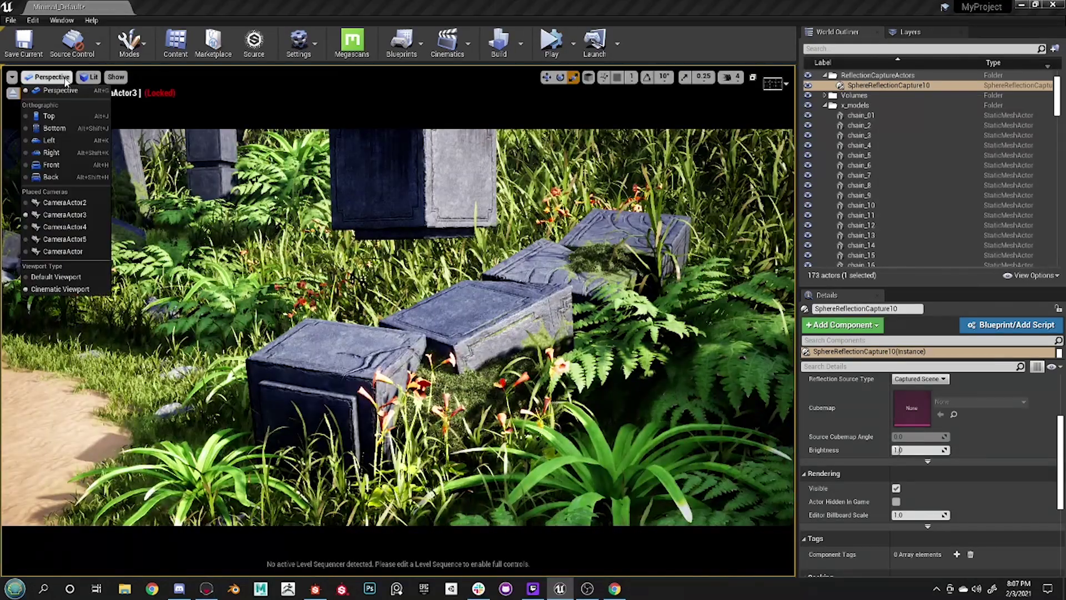
{"action": "left_click", "coordinate": [63, 226]}
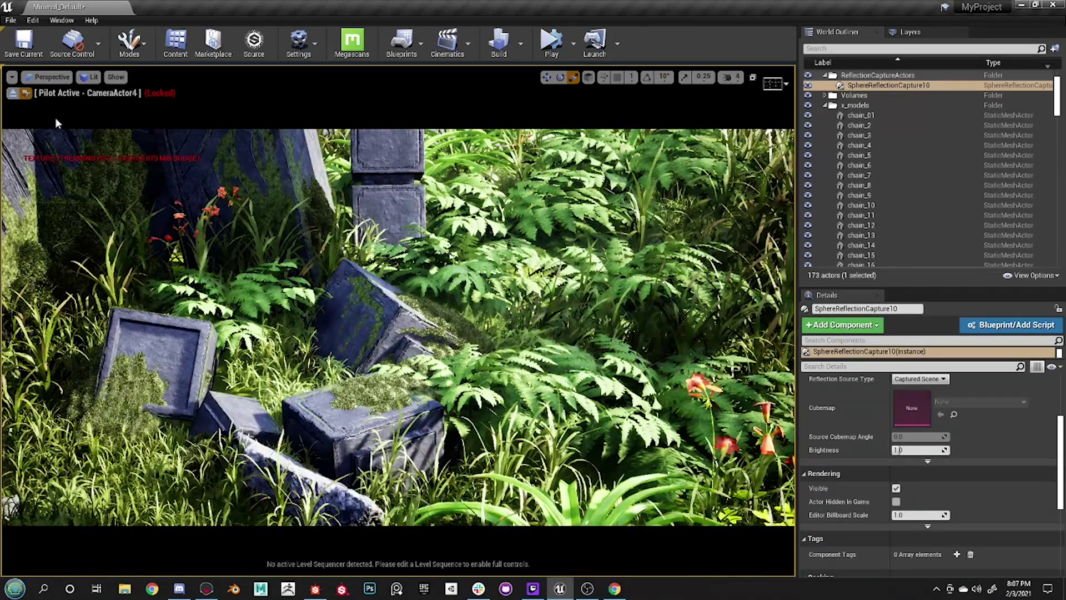
{"action": "left_click", "coordinate": [51, 78]}
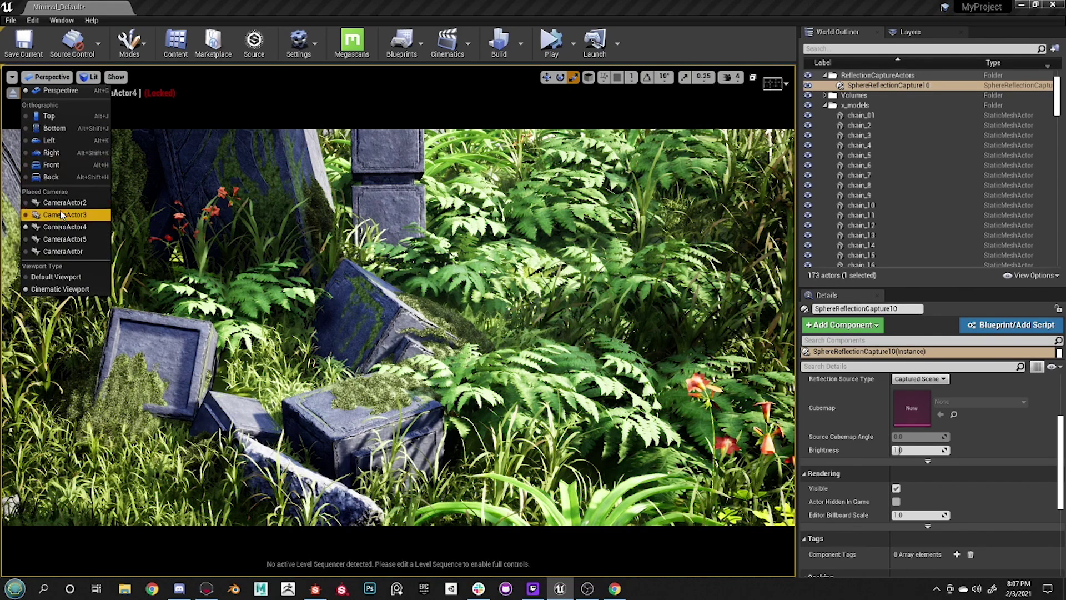
{"action": "left_click", "coordinate": [64, 238]}
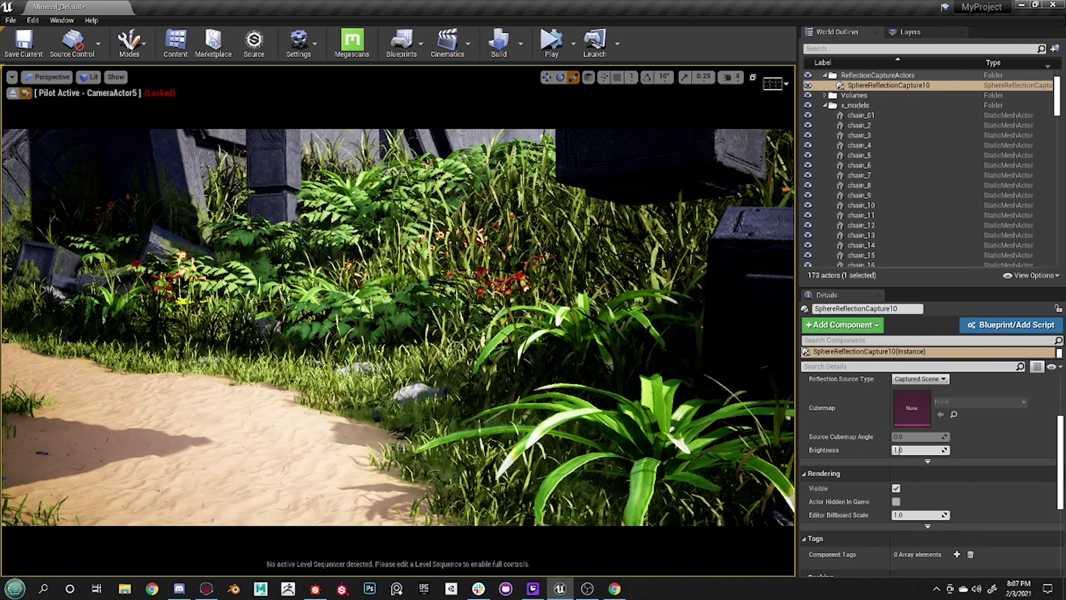
{"action": "left_click", "coordinate": [51, 78]}
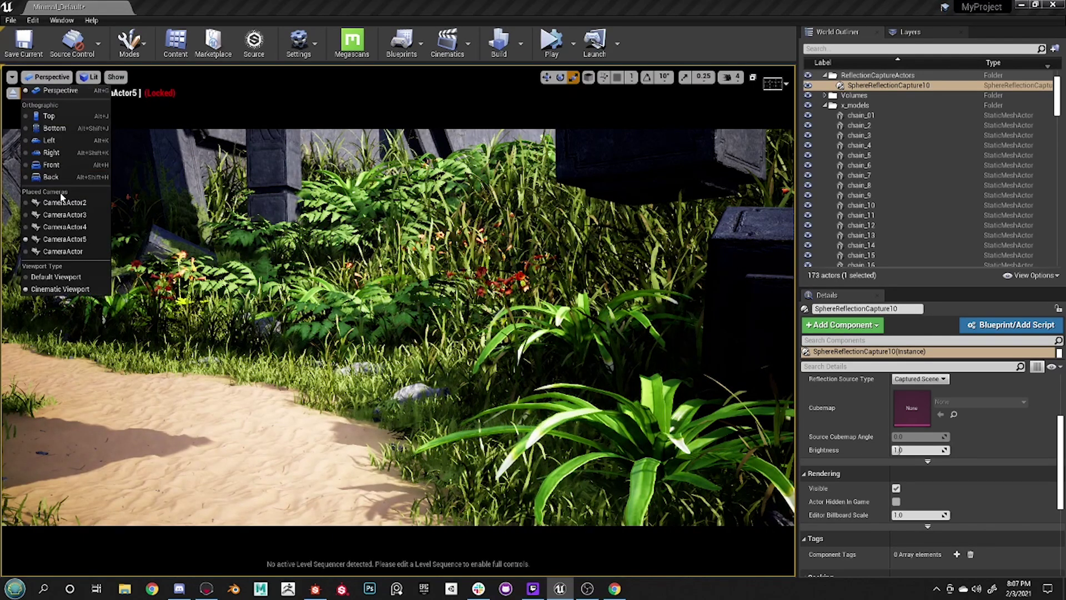
{"action": "left_click", "coordinate": [63, 252]}
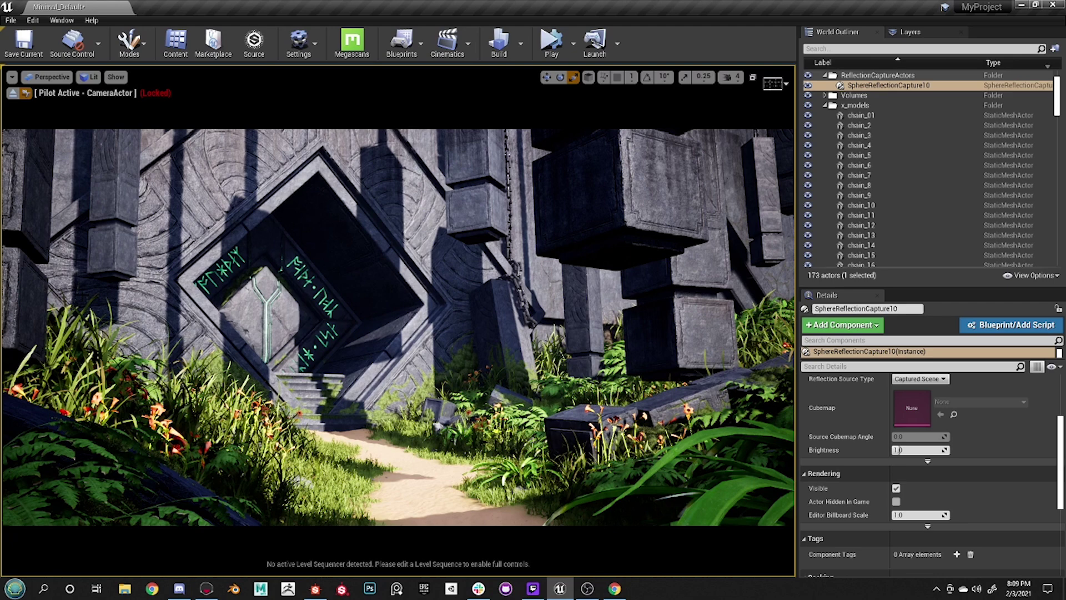
Eject from CameraActor and fly up the sandy path past the stairs to the runed doorway
{"action": "left_click", "coordinate": [12, 93]}
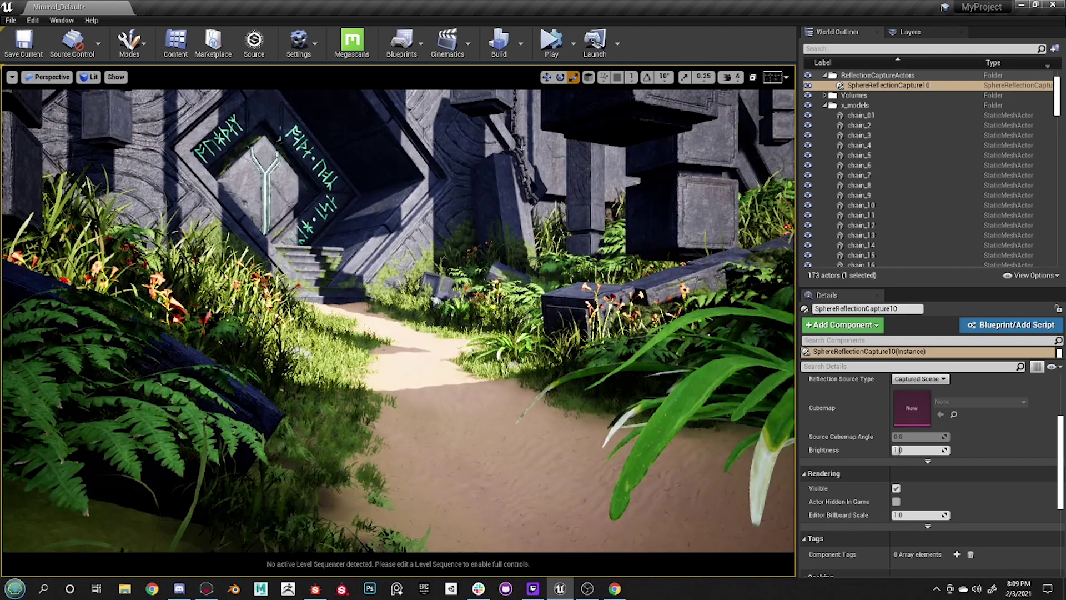
{"action": "right_click_drag", "start_coordinate": [398, 320], "coordinate": [289, 303]}
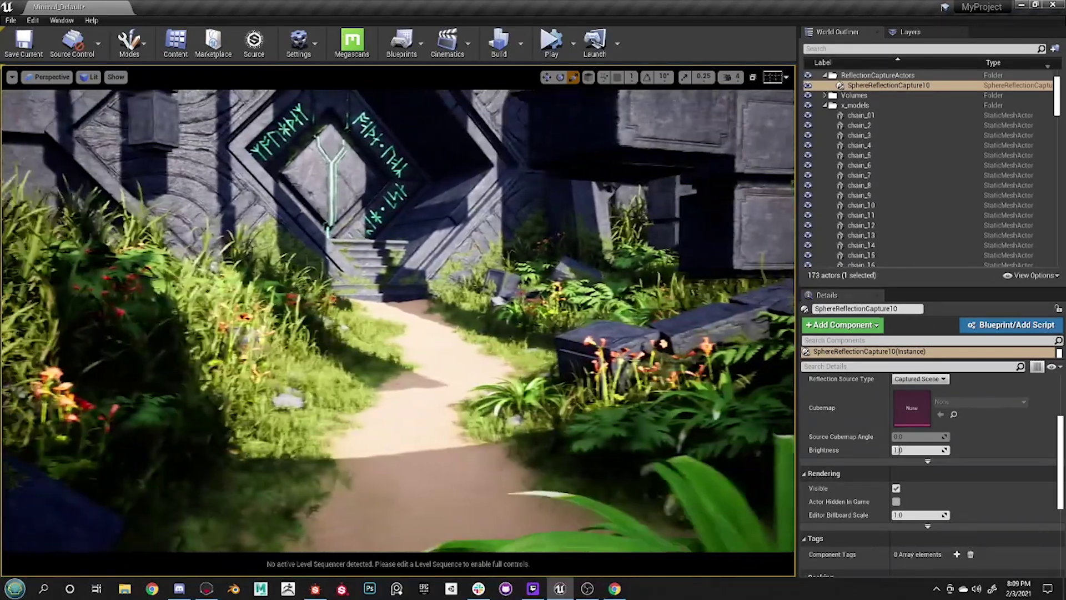
{"action": "right_click_drag", "start_coordinate": [288, 303], "coordinate": [286, 302]}
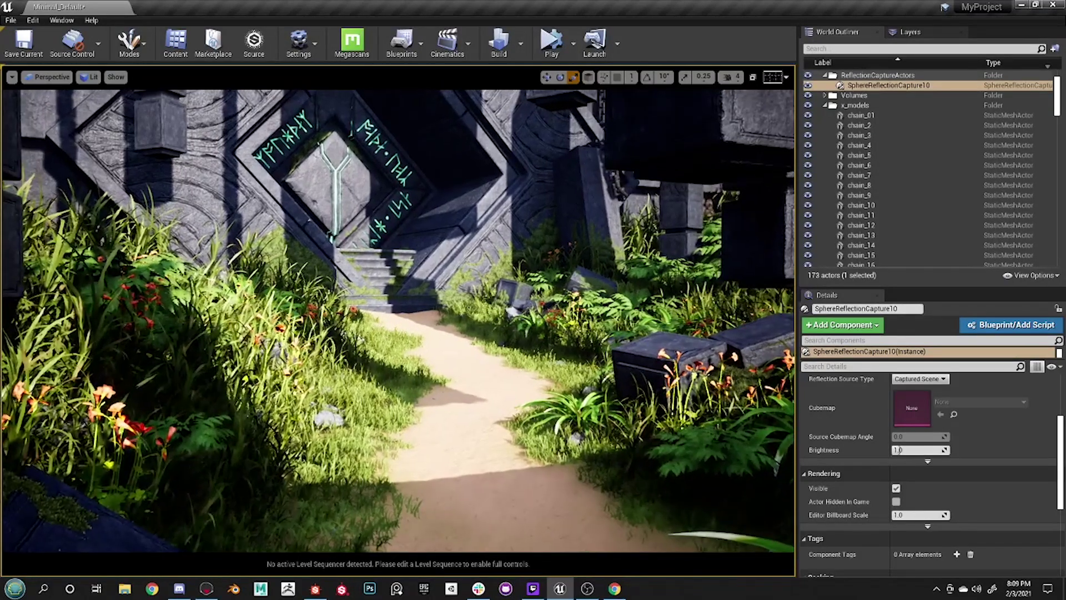
{"action": "right_click_drag", "start_coordinate": [286, 302], "coordinate": [324, 312]}
Pick CameraActor under Placed Cameras to frame the rune doorway shot again
{"action": "left_click", "coordinate": [68, 78]}
{"action": "left_click", "coordinate": [53, 248]}
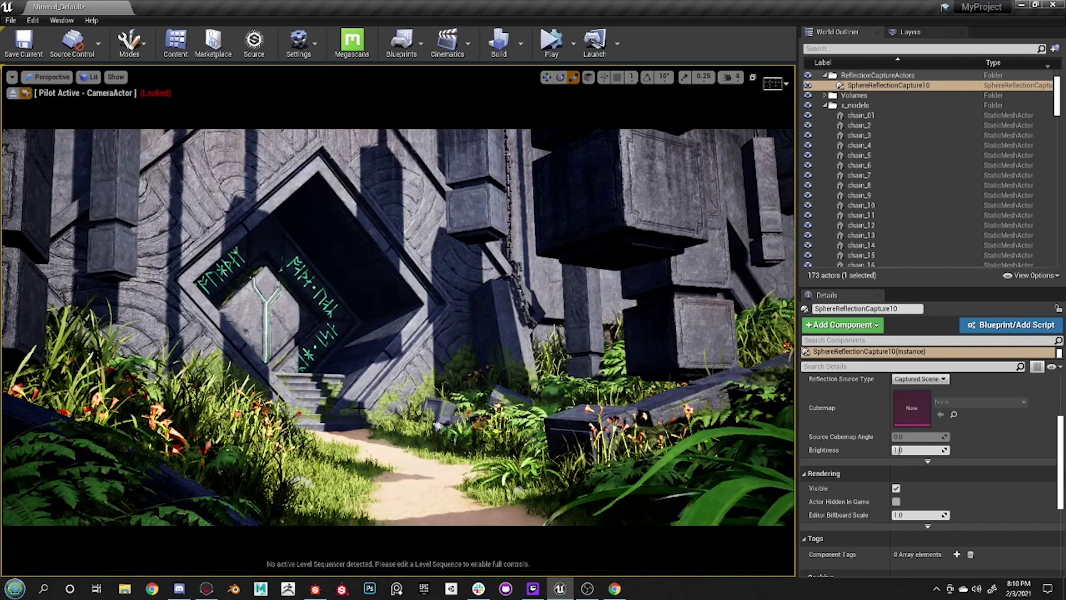